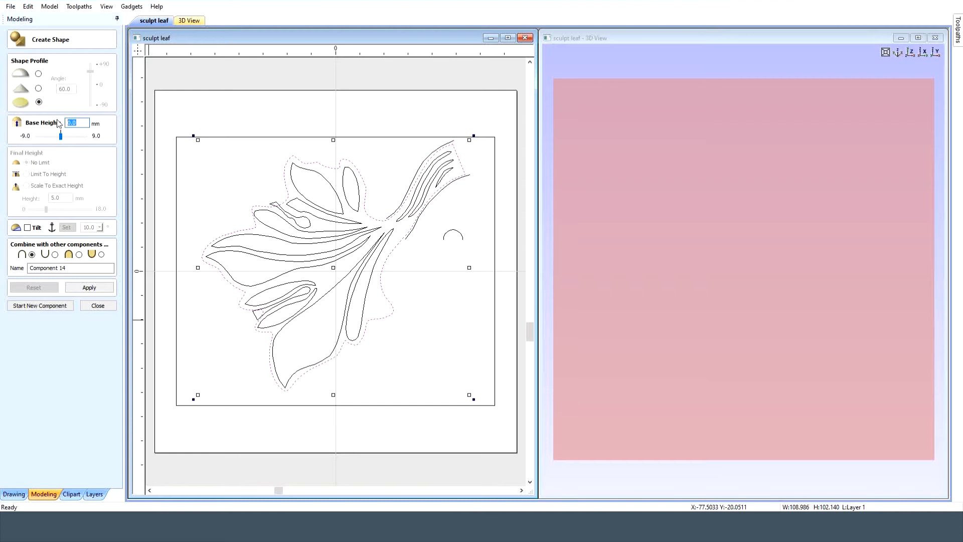
Create a flat additive component with a 10 mm base height from the leaf outline.
{"action": "left_click", "coordinate": [90, 287]}
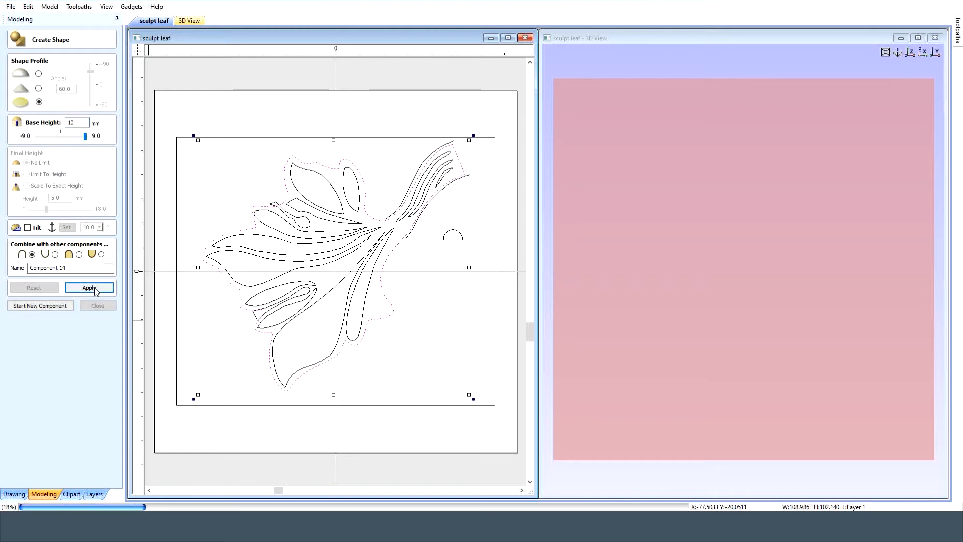
{"action": "left_click", "coordinate": [41, 305]}
Clear the flat leaf component inside the two narrow gap vectors between the lobes.
{"action": "left_click", "coordinate": [287, 216]}
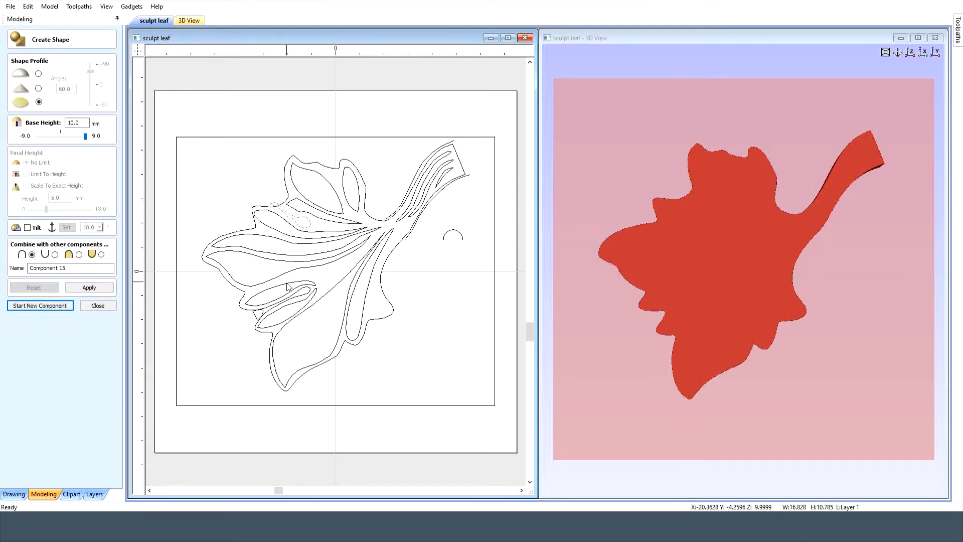
{"action": "left_click", "coordinate": [259, 323], "text": "shift"}
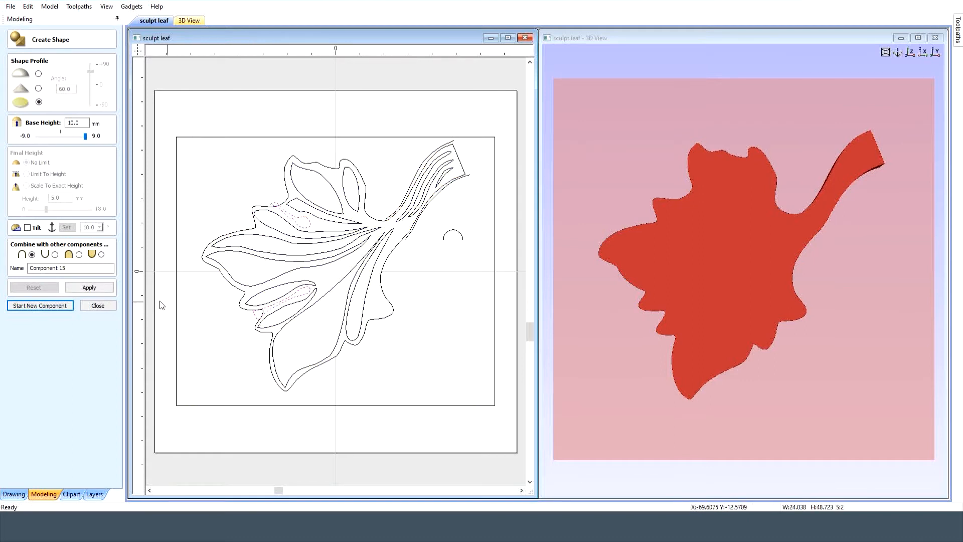
{"action": "left_click", "coordinate": [98, 305]}
{"action": "left_click", "coordinate": [60, 236]}
{"action": "left_click", "coordinate": [14, 62]}
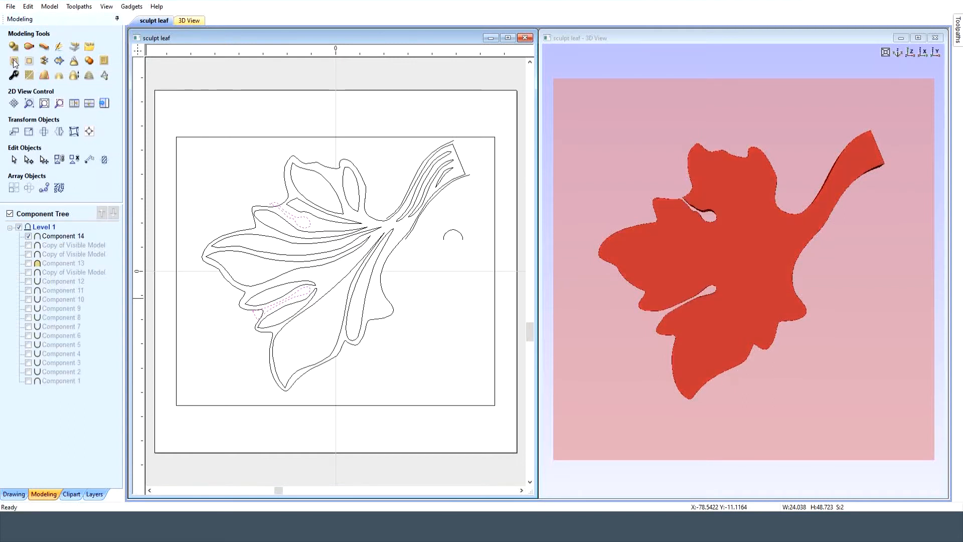
{"action": "left_click", "coordinate": [323, 439]}
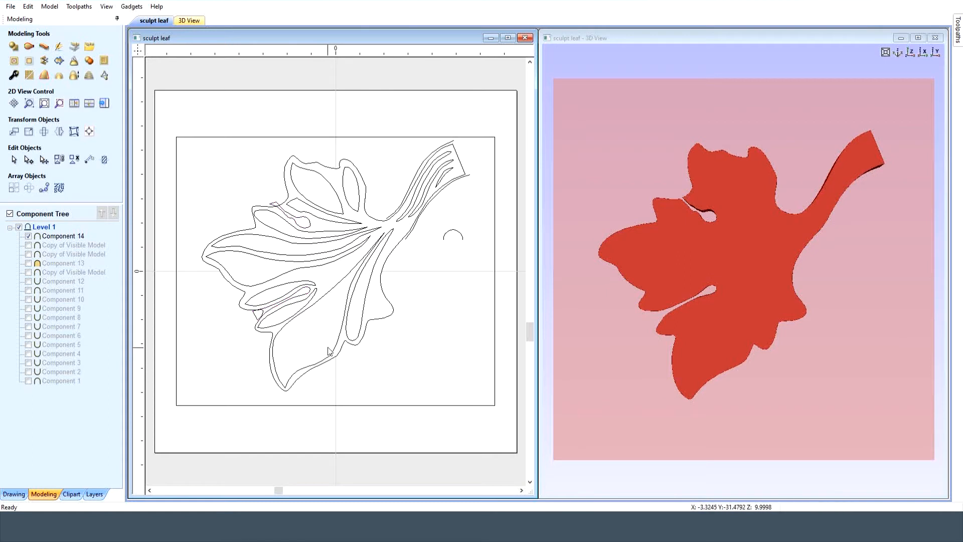
Carve the large lower lobe as a subtracted angular shape at 60°, scaled to an exact height of 5 mm.
{"action": "left_click", "coordinate": [335, 353]}
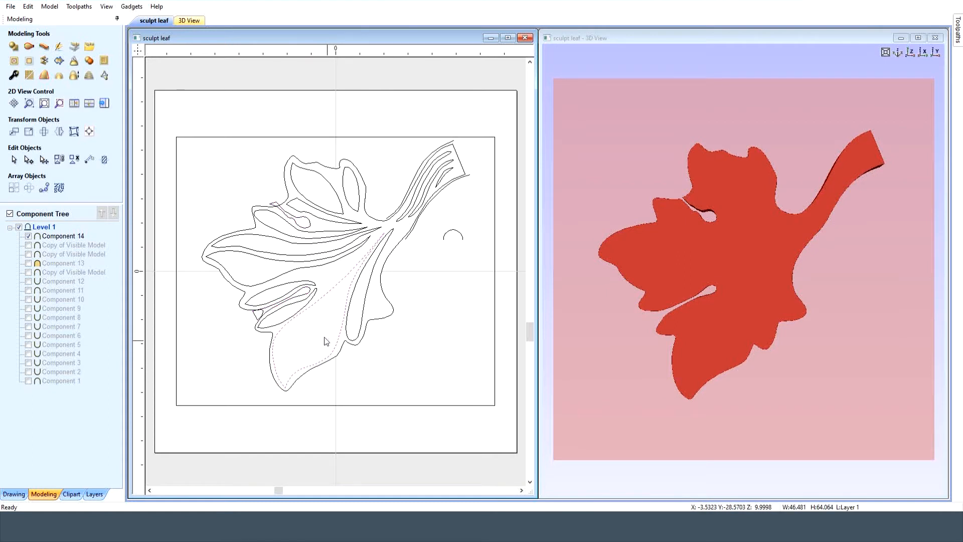
{"action": "left_click", "coordinate": [14, 47]}
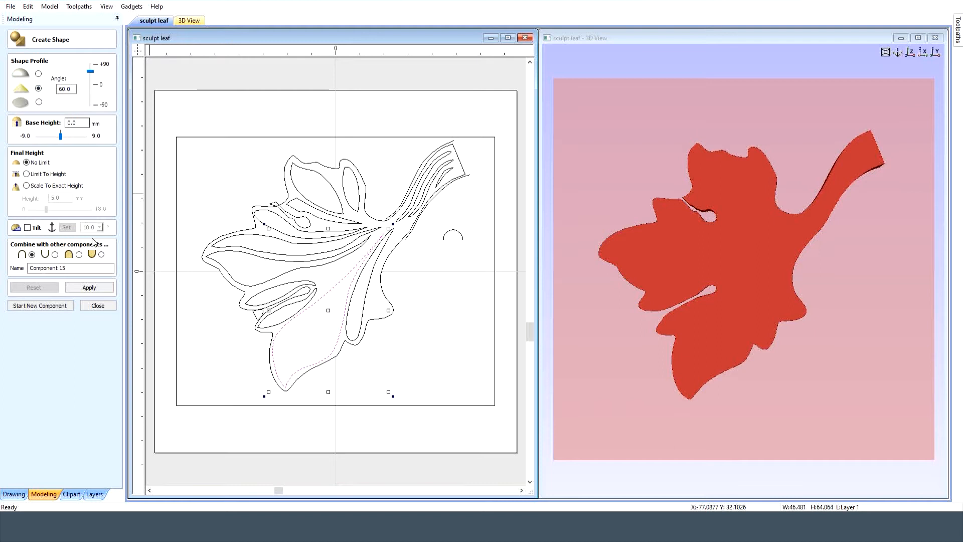
{"action": "left_click", "coordinate": [55, 254]}
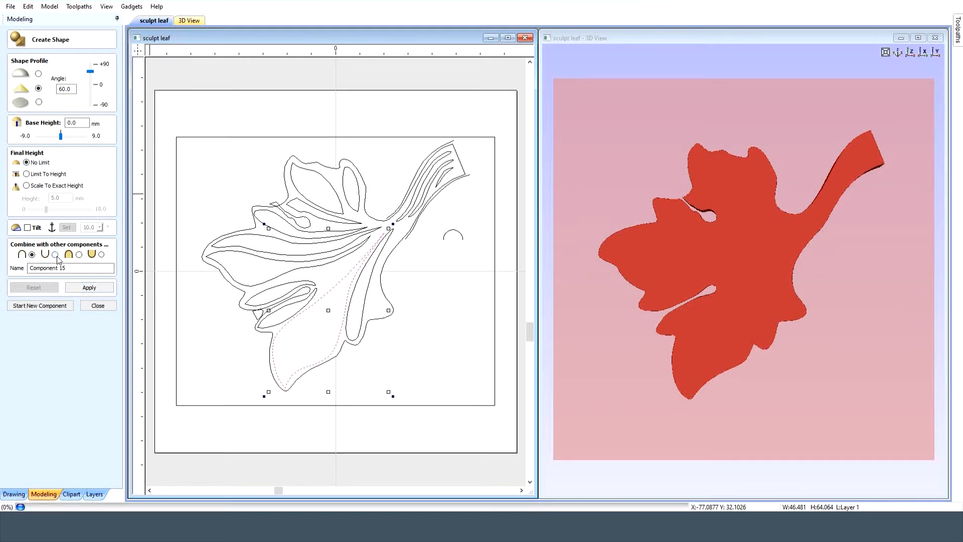
{"action": "left_click", "coordinate": [31, 185]}
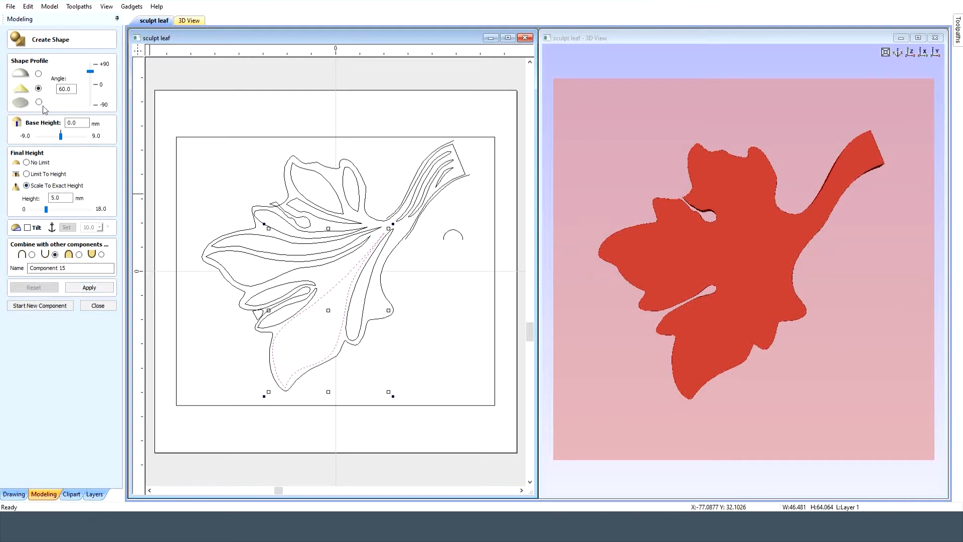
{"action": "left_click", "coordinate": [83, 287]}
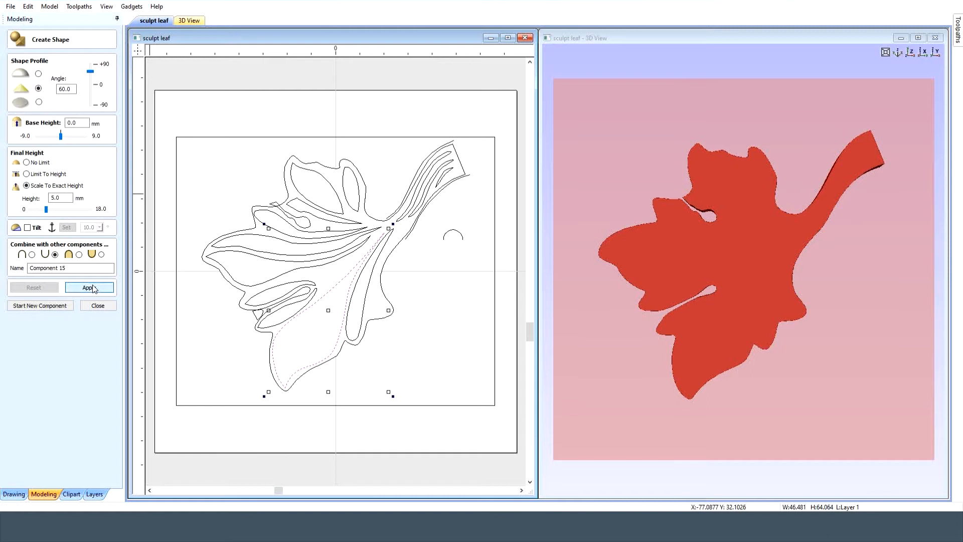
{"action": "left_click", "coordinate": [45, 306]}
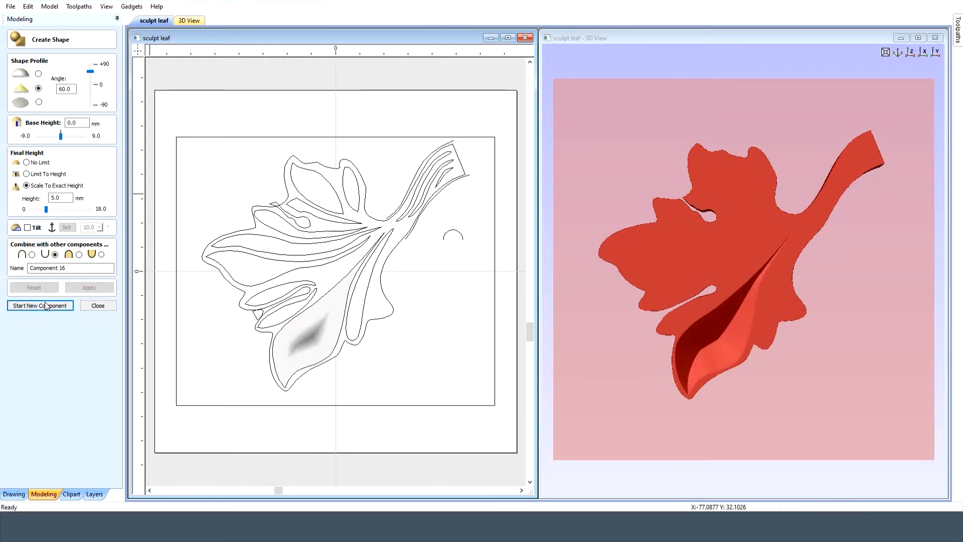
Carve the remaining inner lobe and stem groove vectors as a subtracted round shape at 60° with no height limit.
{"action": "left_click", "coordinate": [364, 307]}
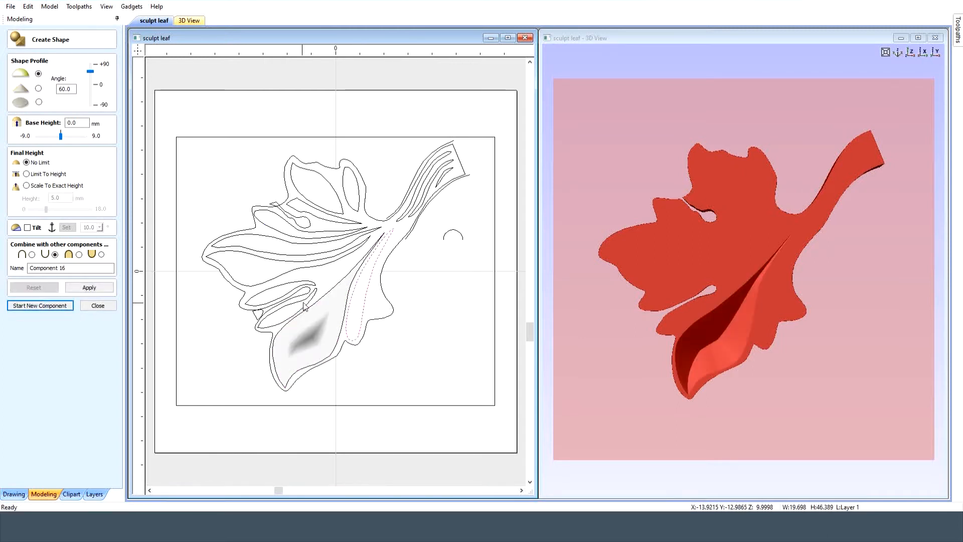
{"action": "left_click", "coordinate": [309, 301], "text": "shift"}
{"action": "left_click", "coordinate": [311, 287], "text": "shift"}
{"action": "left_click", "coordinate": [302, 258], "text": "shift"}
{"action": "left_click", "coordinate": [292, 243], "text": "shift"}
{"action": "left_click", "coordinate": [288, 235], "text": "shift"}
{"action": "left_click", "coordinate": [322, 214], "text": "shift"}
{"action": "left_click", "coordinate": [334, 203], "text": "shift"}
{"action": "left_click", "coordinate": [355, 212], "text": "shift"}
{"action": "left_click", "coordinate": [399, 223], "text": "shift"}
{"action": "left_click", "coordinate": [421, 210], "text": "shift"}
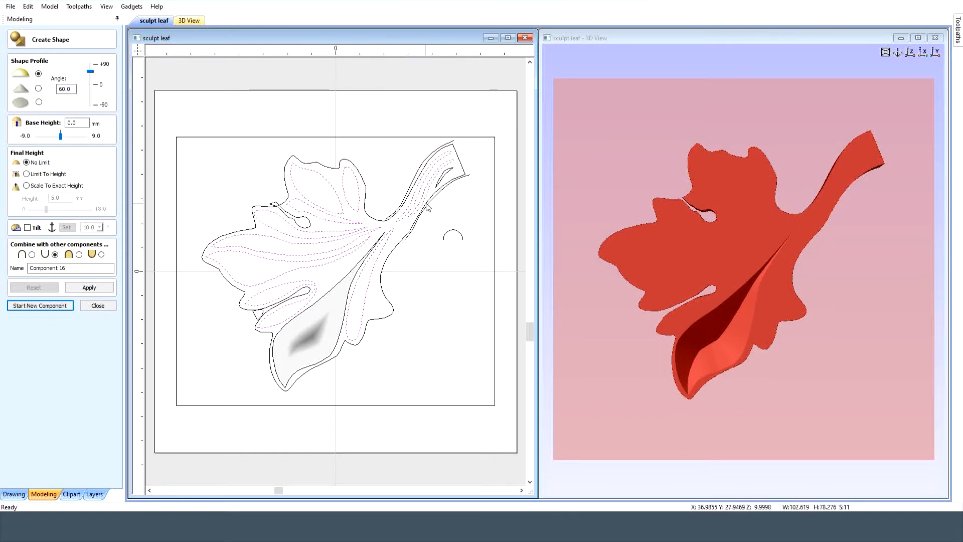
{"action": "left_click", "coordinate": [448, 180], "text": "shift"}
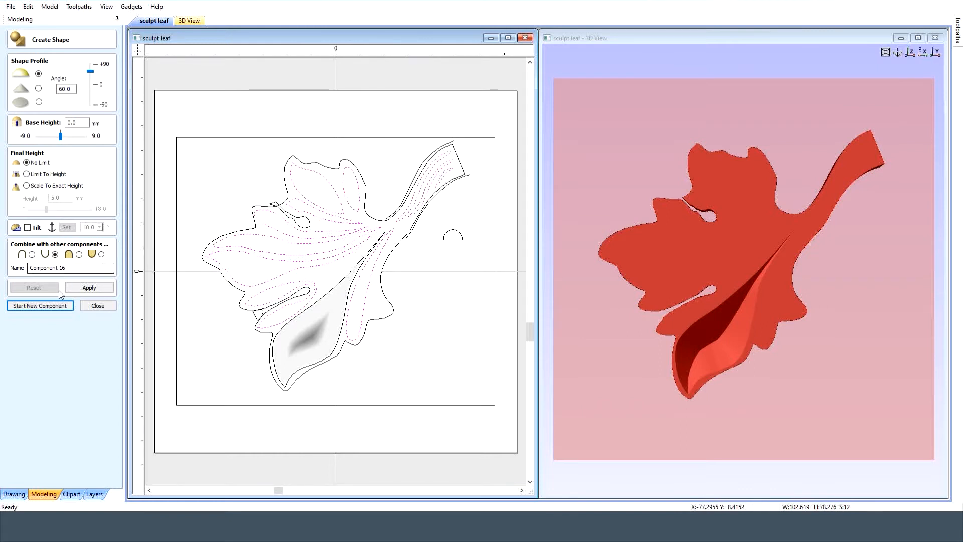
{"action": "left_click", "coordinate": [56, 307]}
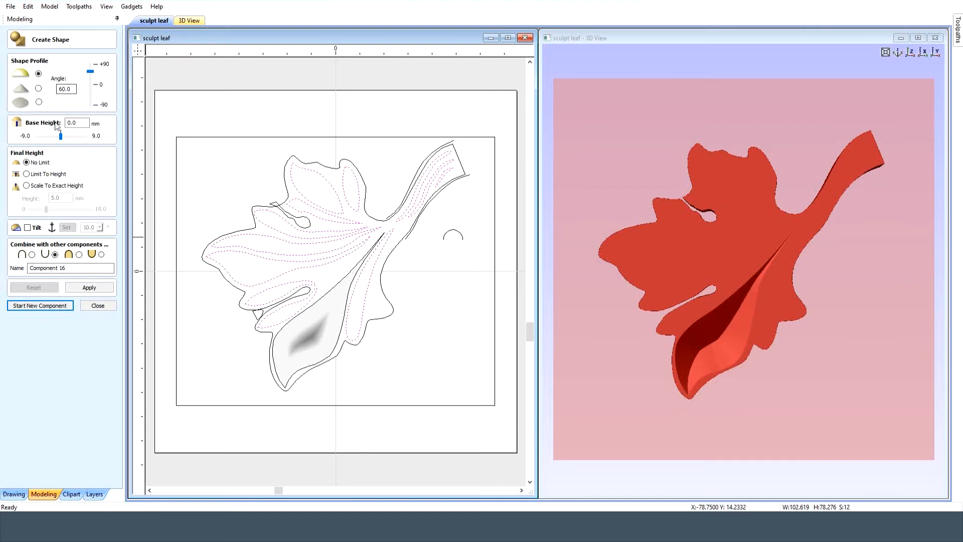
{"action": "left_click", "coordinate": [86, 289]}
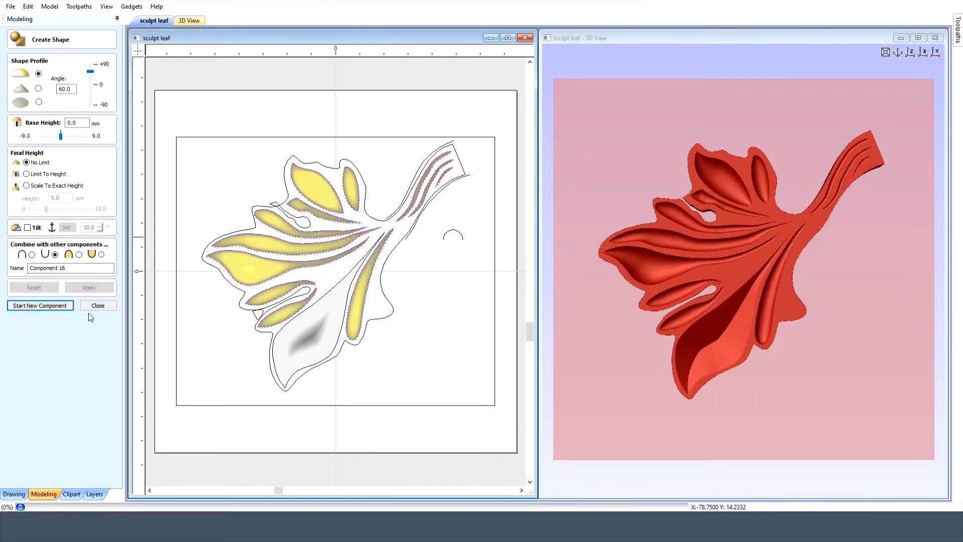
{"action": "left_click", "coordinate": [97, 304]}
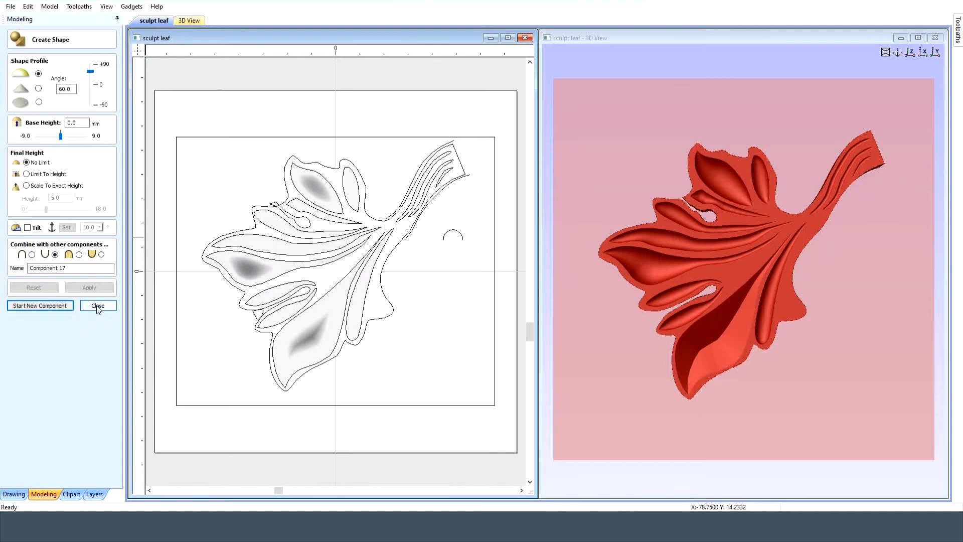
Create a flat additive component with 0 mm base height from the rectangle around the leaf.
{"action": "left_click", "coordinate": [215, 137]}
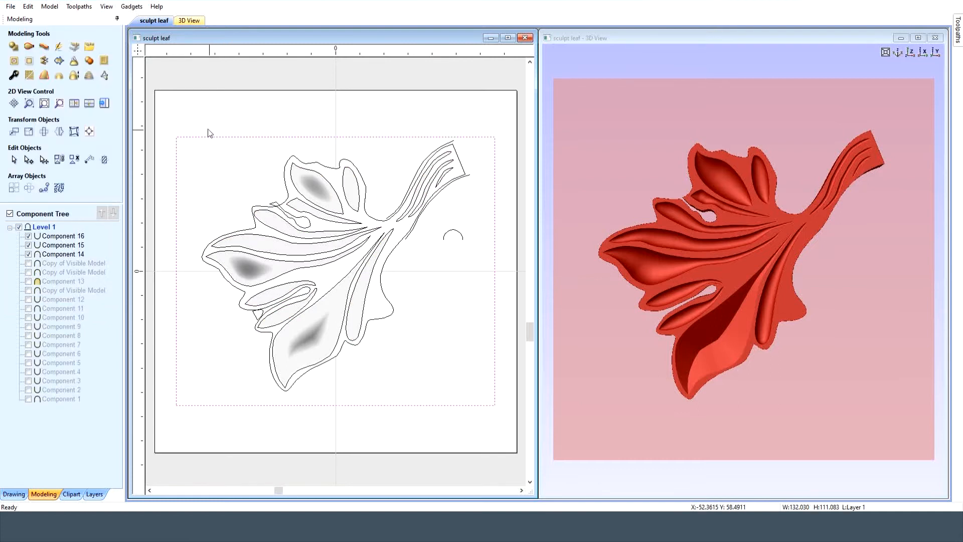
{"action": "left_click", "coordinate": [14, 47]}
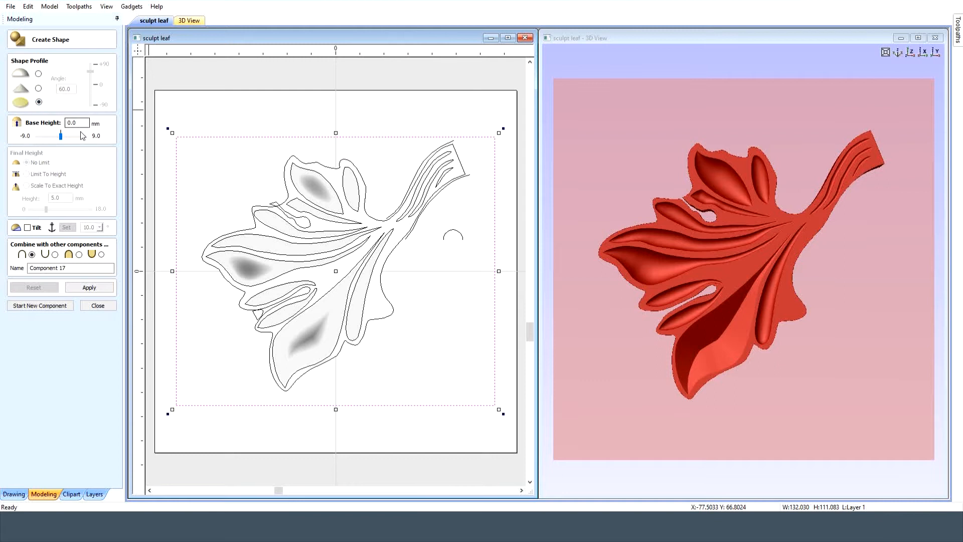
{"action": "left_click", "coordinate": [89, 287]}
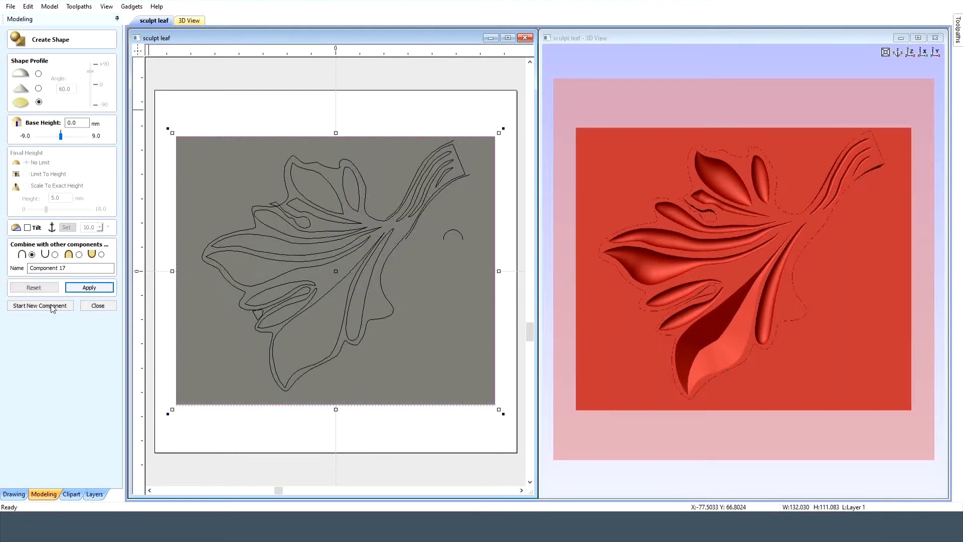
{"action": "left_click", "coordinate": [55, 307]}
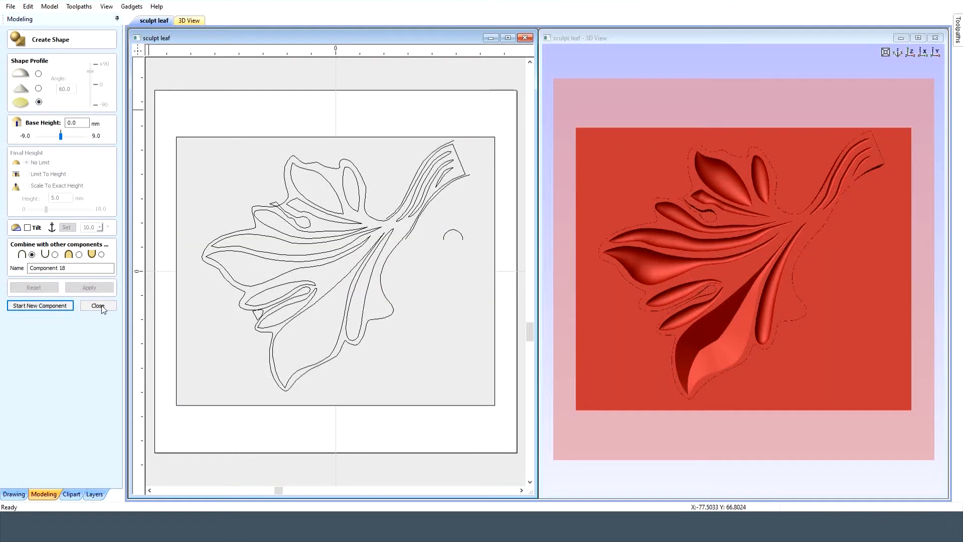
{"action": "left_click", "coordinate": [98, 305]}
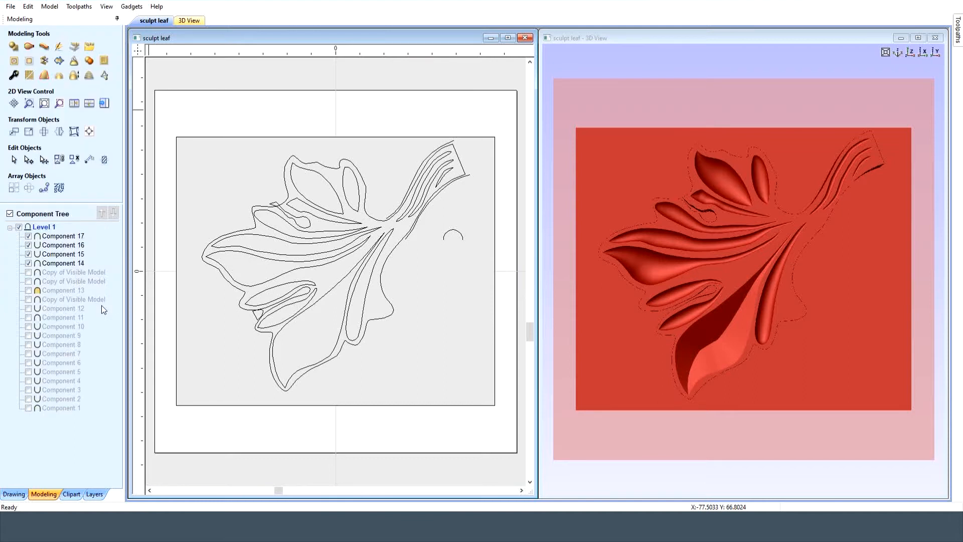
Create a single component from the visible model and hide Components 14 to 17.
{"action": "left_click", "coordinate": [90, 62]}
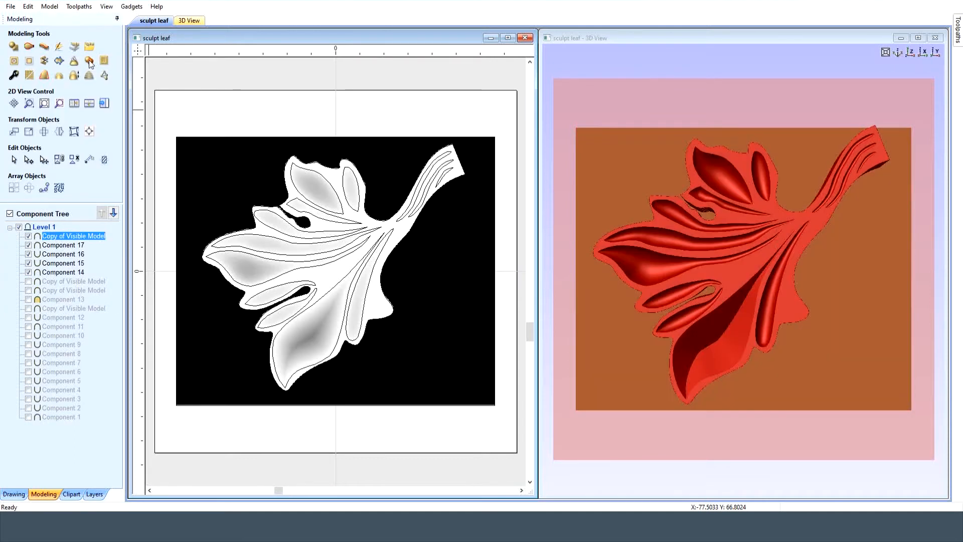
{"action": "left_click", "coordinate": [62, 272]}
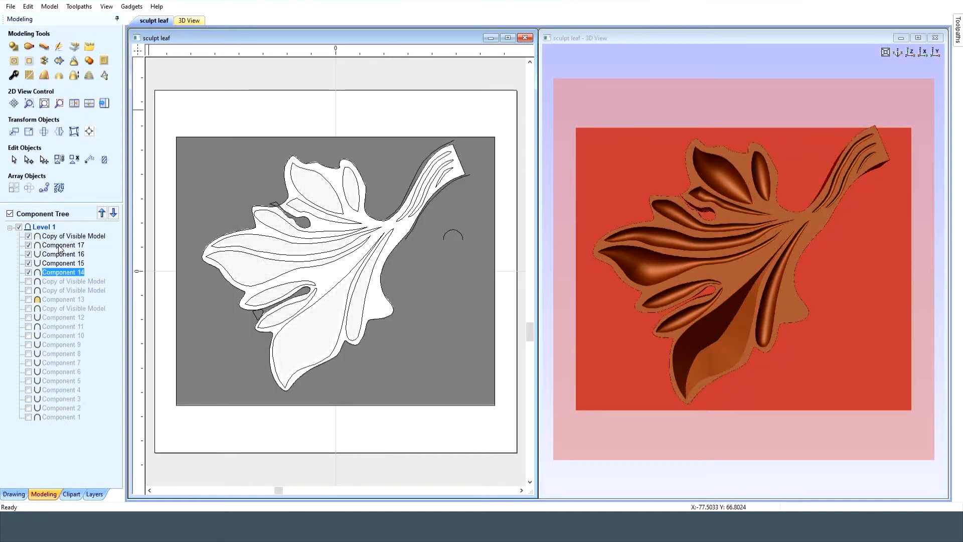
{"action": "left_click", "coordinate": [60, 246], "text": "shift"}
{"action": "left_click", "coordinate": [28, 245]}
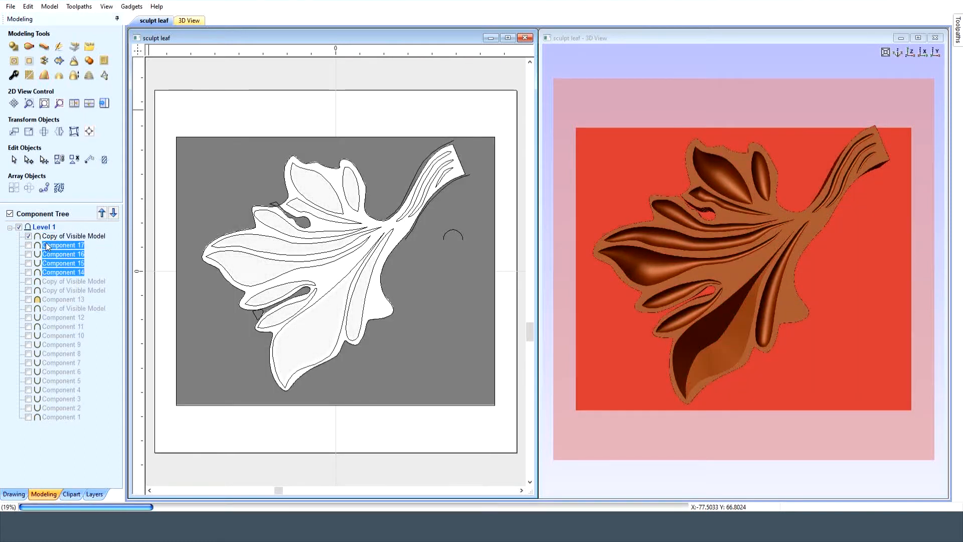
Smooth the new copy of the visible model at maximum strength without preserving transparency.
{"action": "left_click", "coordinate": [86, 235]}
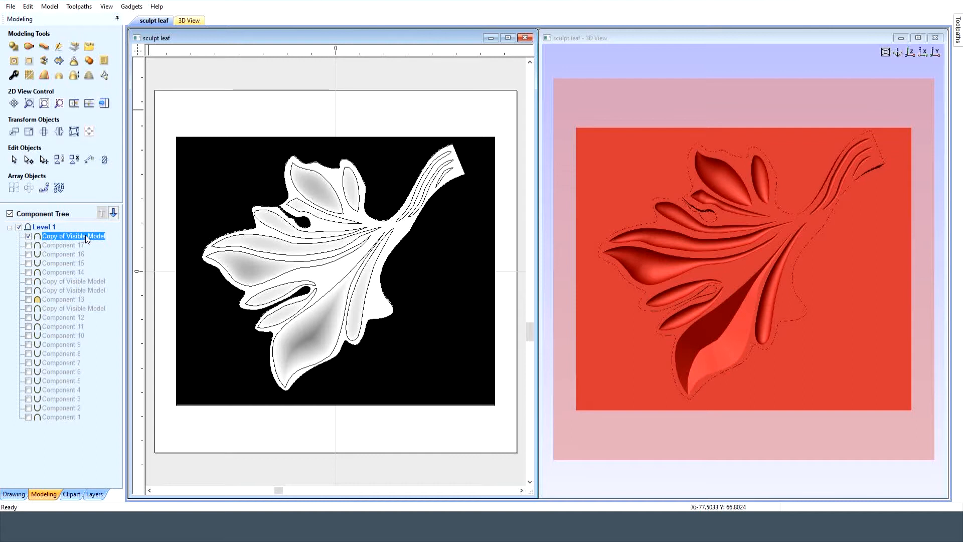
{"action": "left_click", "coordinate": [34, 72]}
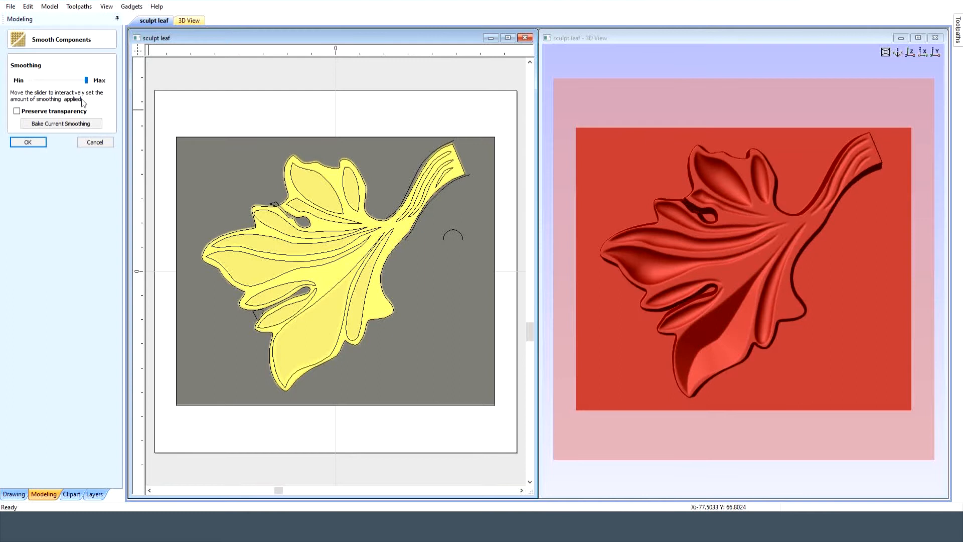
{"action": "left_click", "coordinate": [27, 142]}
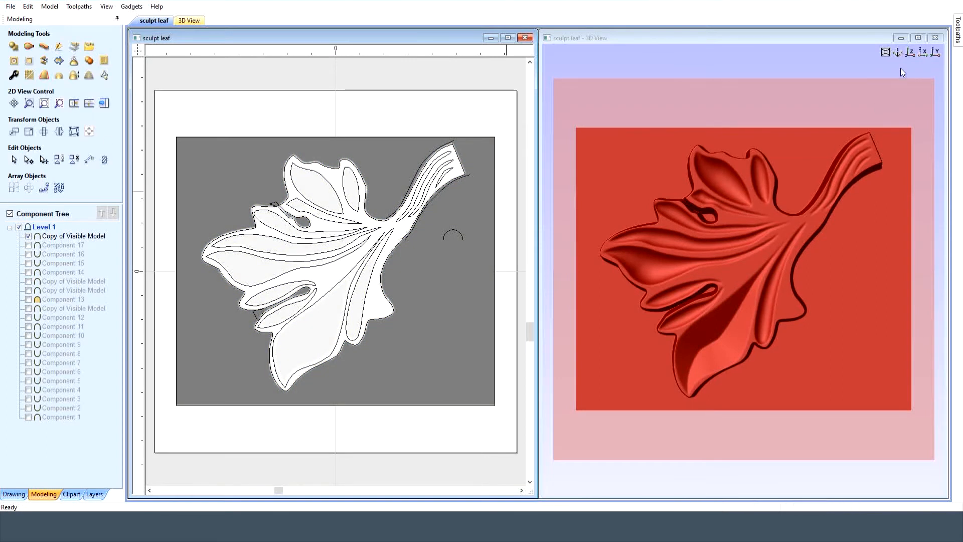
Inspect the smoothed leaf relief in 3D from an isometric angle and up close, ending with a top-down view.
{"action": "left_click", "coordinate": [913, 50]}
{"action": "left_click", "coordinate": [899, 53]}
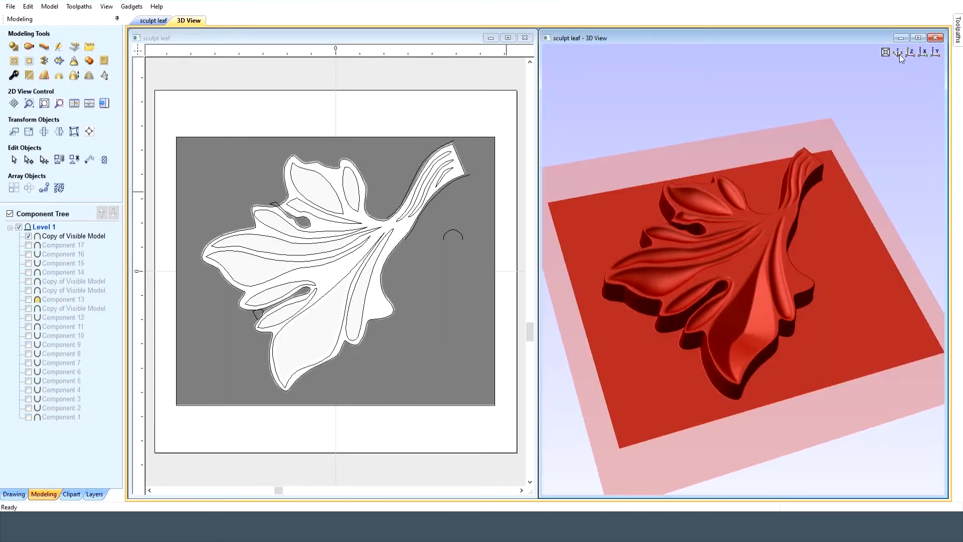
{"action": "scroll", "coordinate": [744, 329], "scroll_direction": "up", "scroll_amount": 3}
{"action": "left_click_drag", "start_coordinate": [722, 330], "coordinate": [799, 237]}
{"action": "left_click", "coordinate": [912, 52]}
{"action": "left_click", "coordinate": [887, 53]}
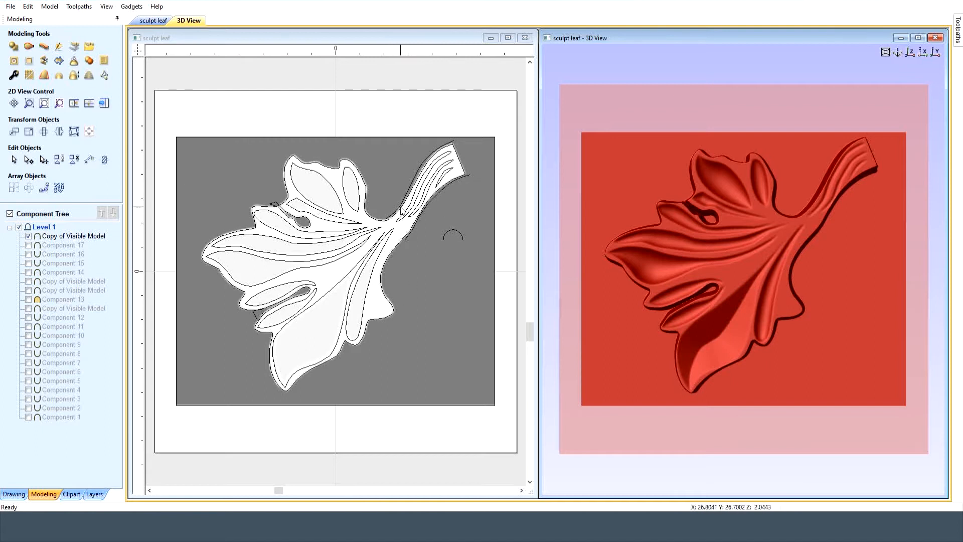
Hide the smoothed copy of the visible model so only the leaf vectors show around the stem.
{"action": "scroll", "coordinate": [401, 211], "scroll_direction": "up", "scroll_amount": 3}
{"action": "left_click", "coordinate": [372, 234]}
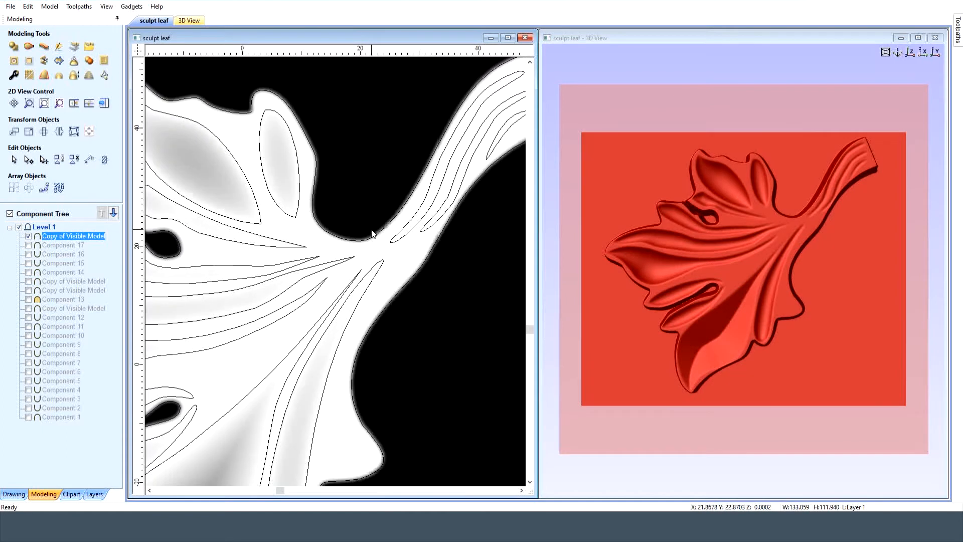
{"action": "left_click", "coordinate": [28, 236]}
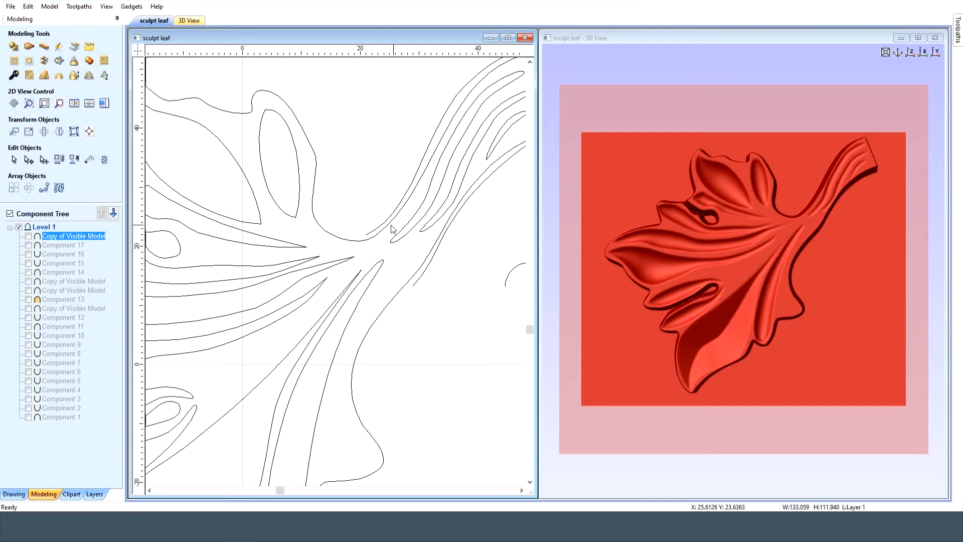
Build a Two Rail Sweep for the stem from its two outer edge vectors, with the small arc as cross-section.
{"action": "left_click", "coordinate": [378, 231]}
{"action": "left_click", "coordinate": [429, 268], "text": "shift"}
{"action": "scroll", "coordinate": [411, 288], "scroll_direction": "down", "scroll_amount": 2}
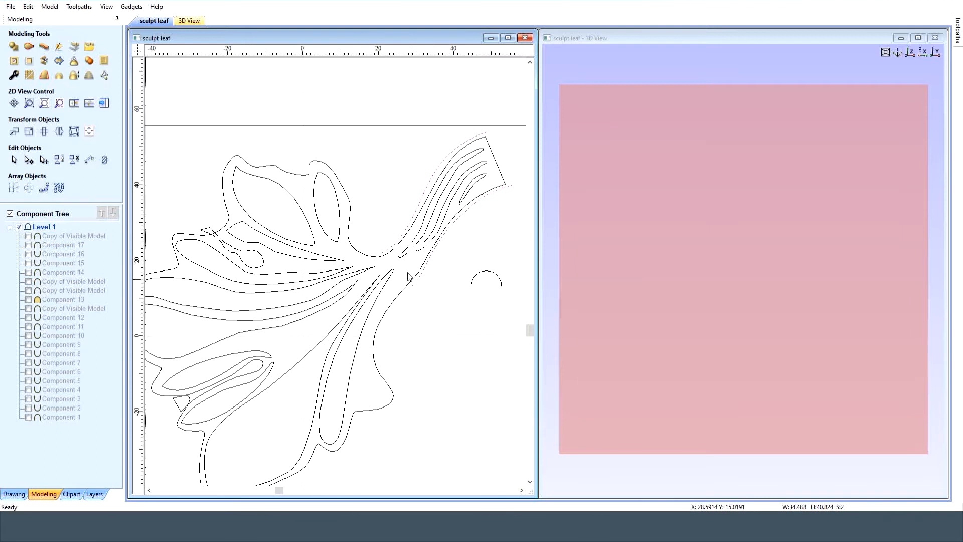
{"action": "left_click", "coordinate": [30, 48]}
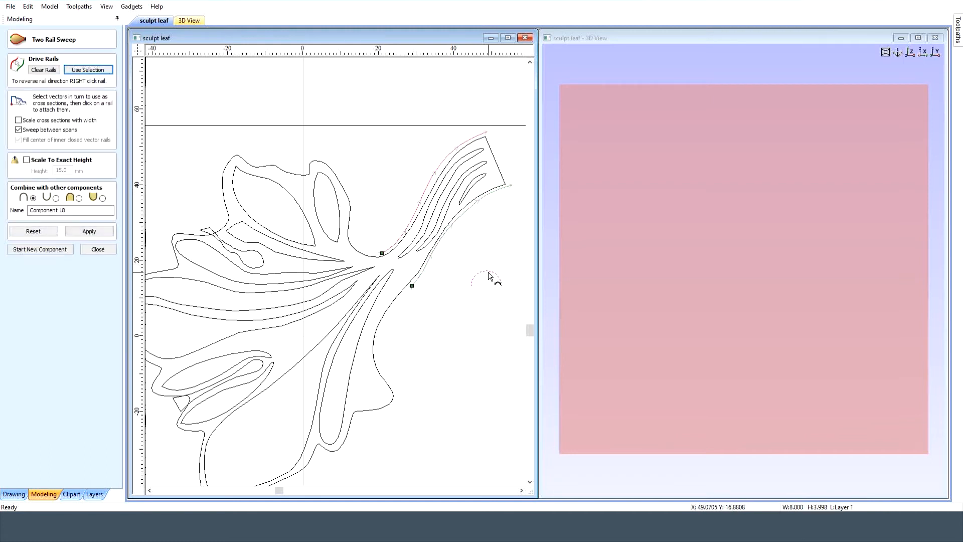
{"action": "left_click", "coordinate": [89, 232]}
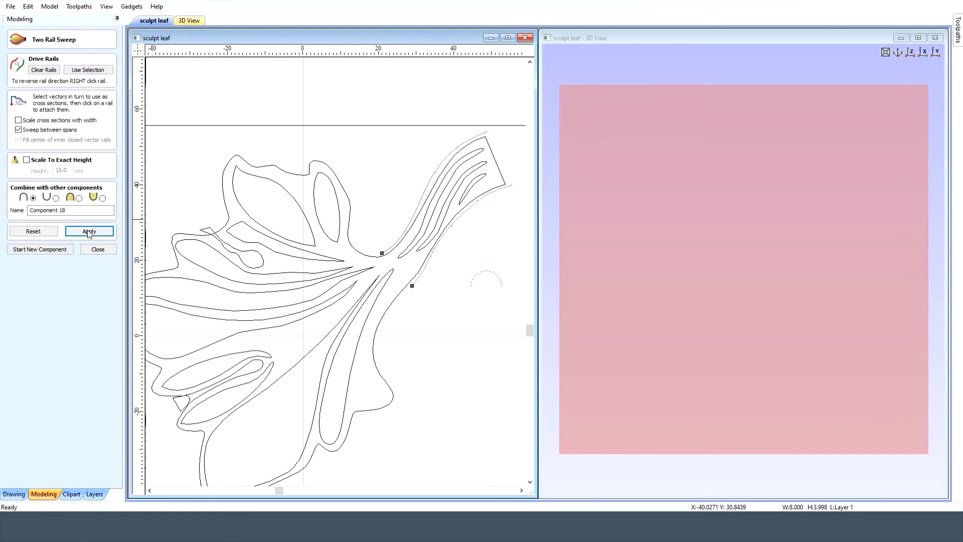
{"action": "left_click_drag", "start_coordinate": [780, 346], "coordinate": [759, 311]}
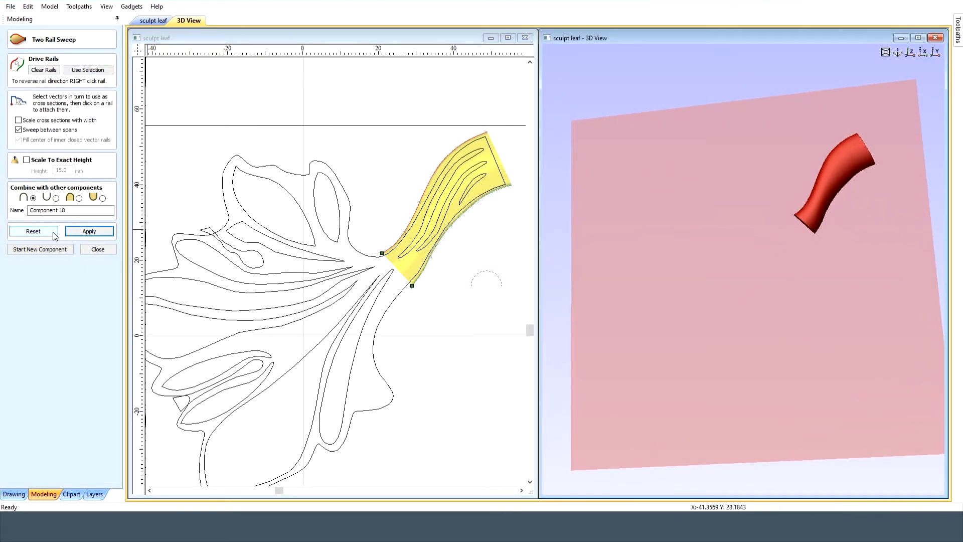
Set the stem sweep to merge with other components, and show the smoothed copy of the visible model beneath it.
{"action": "left_click", "coordinate": [79, 198]}
{"action": "left_click", "coordinate": [88, 231]}
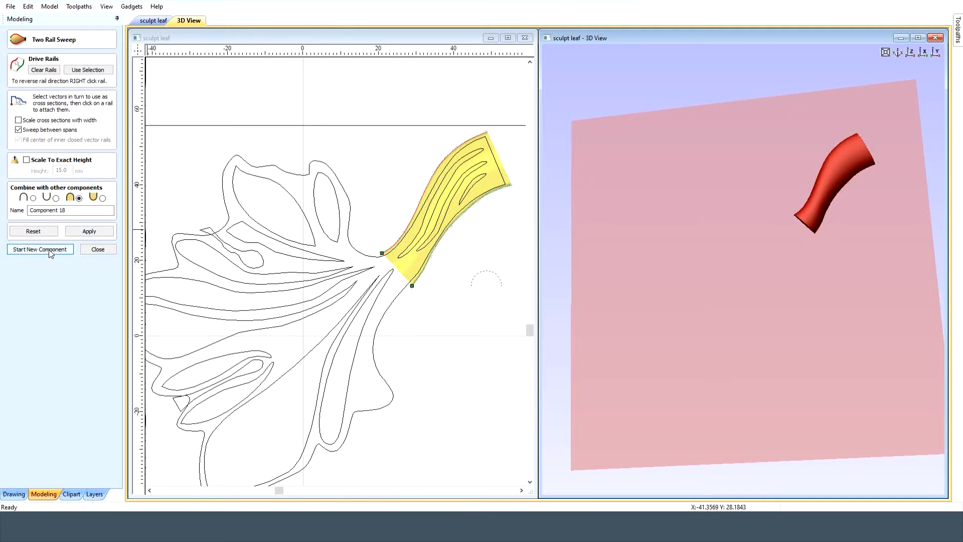
{"action": "left_click", "coordinate": [98, 249]}
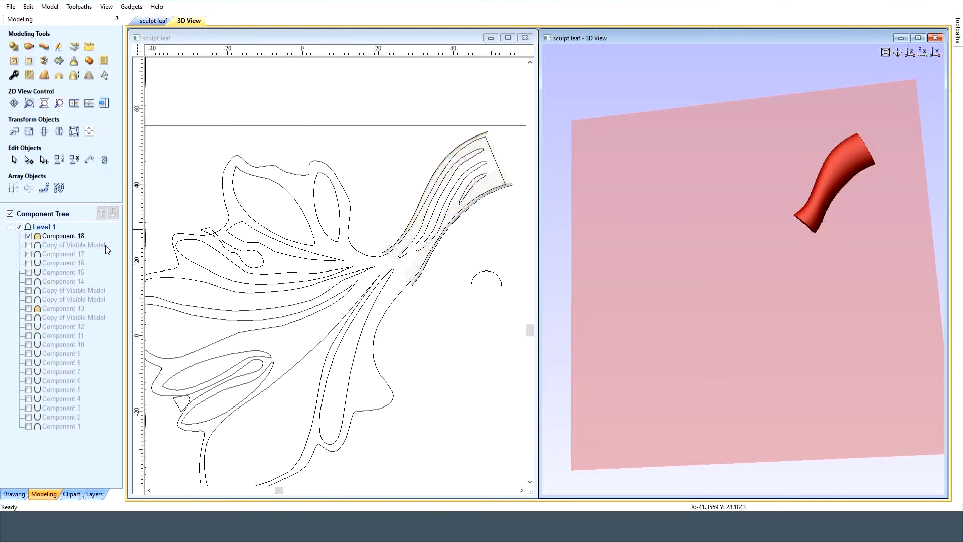
{"action": "left_click", "coordinate": [28, 245]}
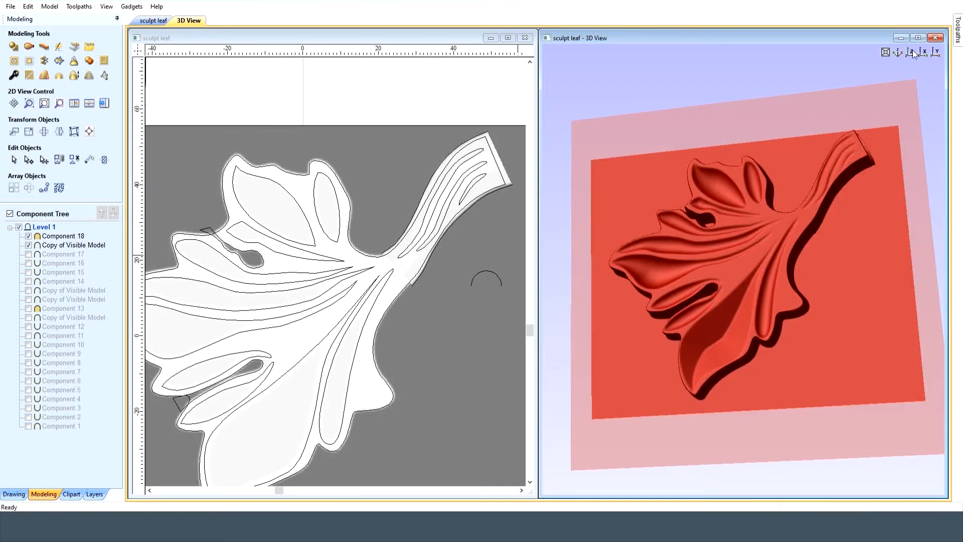
{"action": "left_click", "coordinate": [913, 56]}
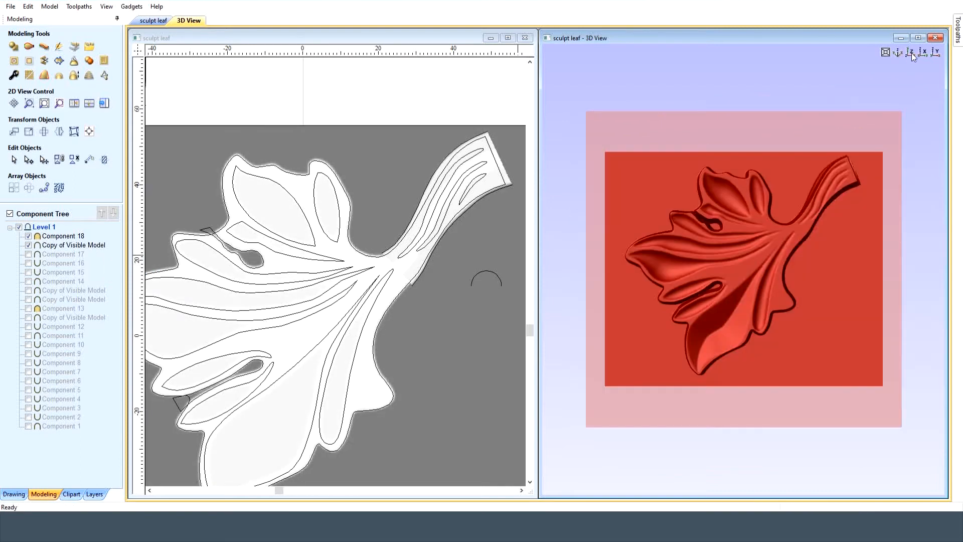
Set the base height of Component 18, the stem sweep, to 7 mm in its component properties.
{"action": "left_click", "coordinate": [49, 239]}
{"action": "right_click", "coordinate": [51, 236]}
{"action": "left_click", "coordinate": [98, 372]}
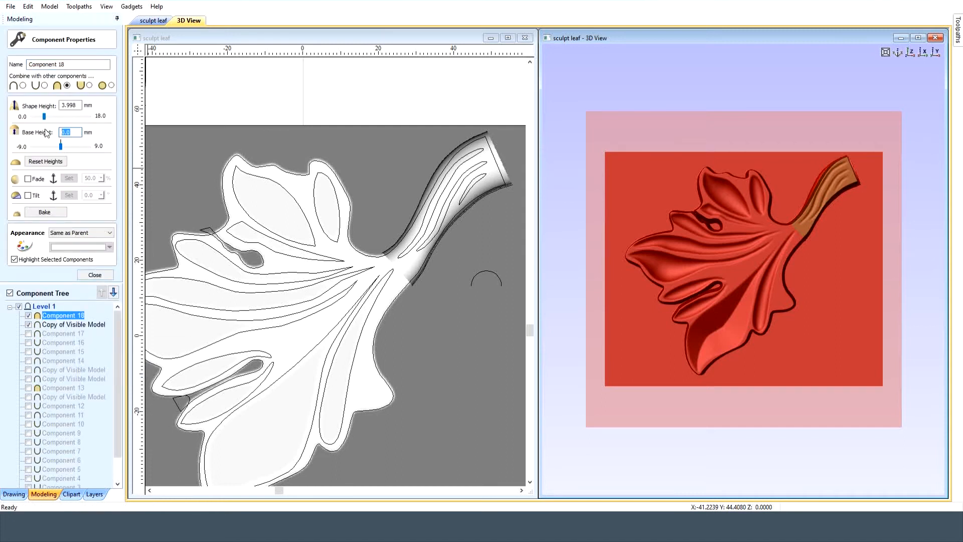
{"action": "key", "text": "Return"}
{"action": "left_click_drag", "start_coordinate": [606, 241], "coordinate": [733, 291]}
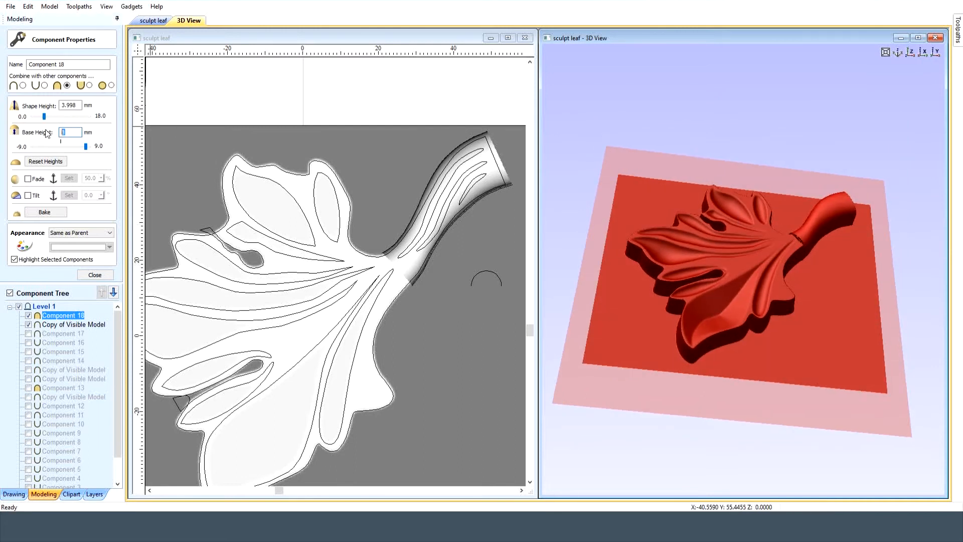
{"action": "key", "text": "Return"}
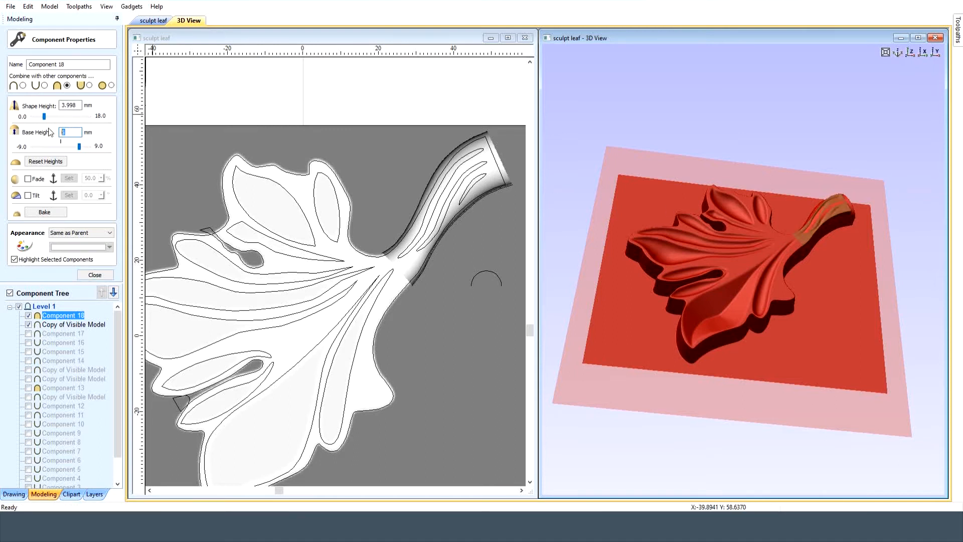
{"action": "key", "text": "Return"}
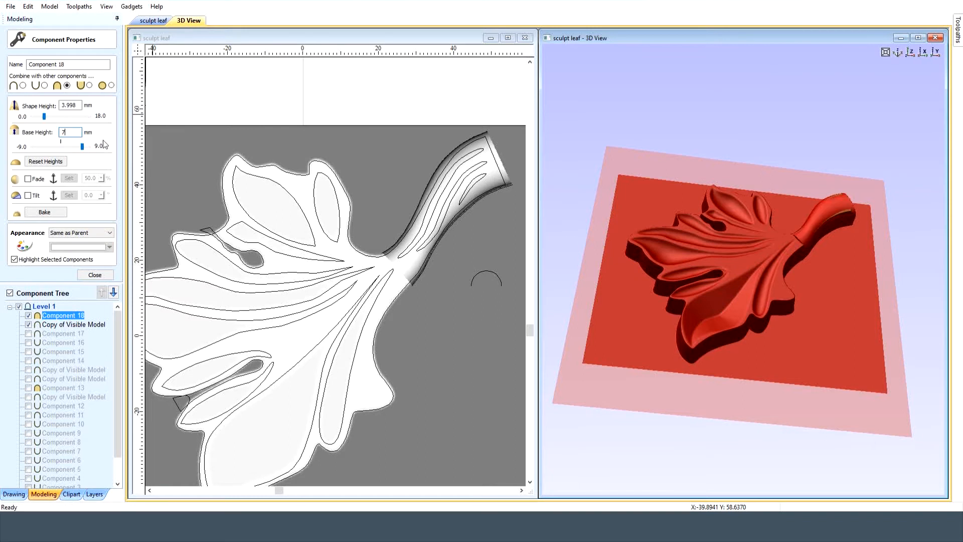
{"action": "left_click", "coordinate": [911, 53]}
{"action": "left_click", "coordinate": [886, 53]}
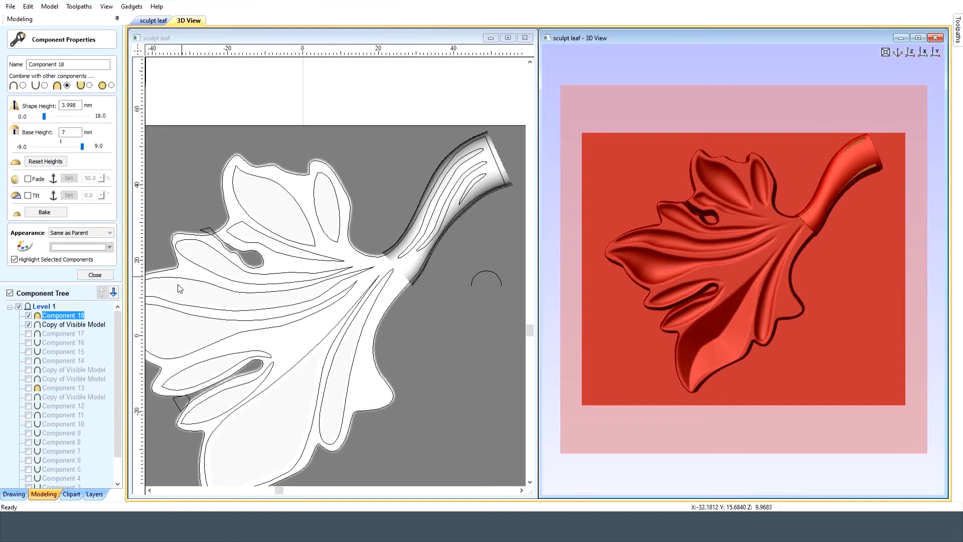
{"action": "left_click", "coordinate": [95, 275]}
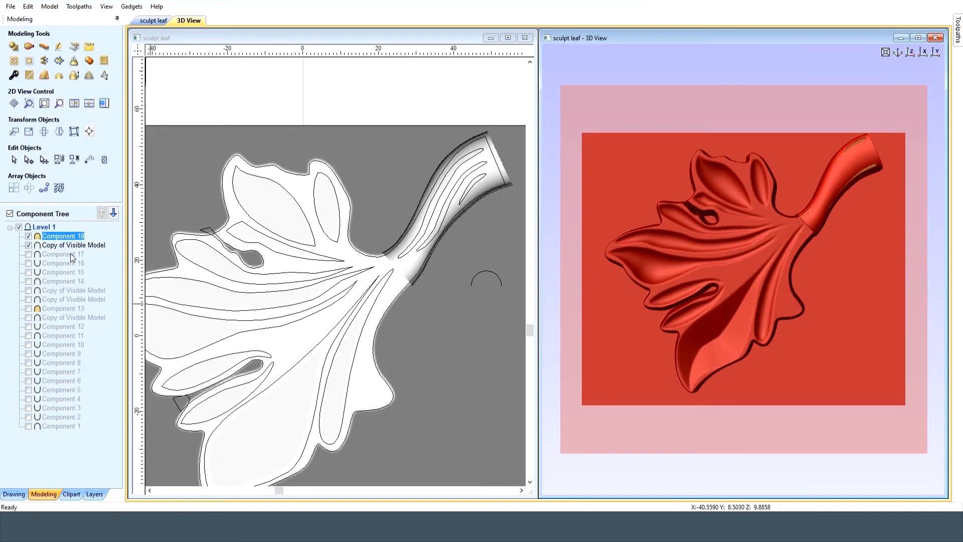
Create a single component from the visible stem and leaf, hide both source components, and enlarge the 3D view.
{"action": "left_click", "coordinate": [90, 61]}
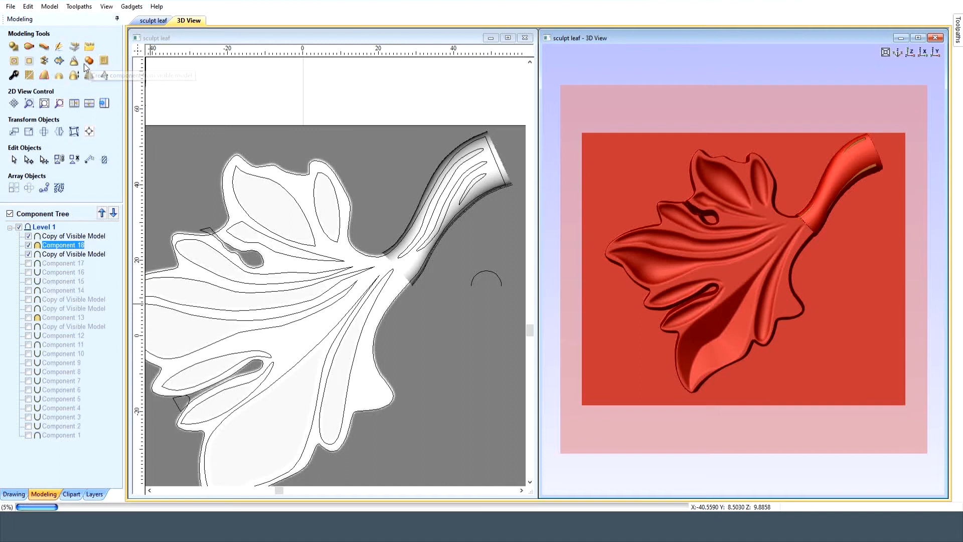
{"action": "left_click", "coordinate": [28, 245]}
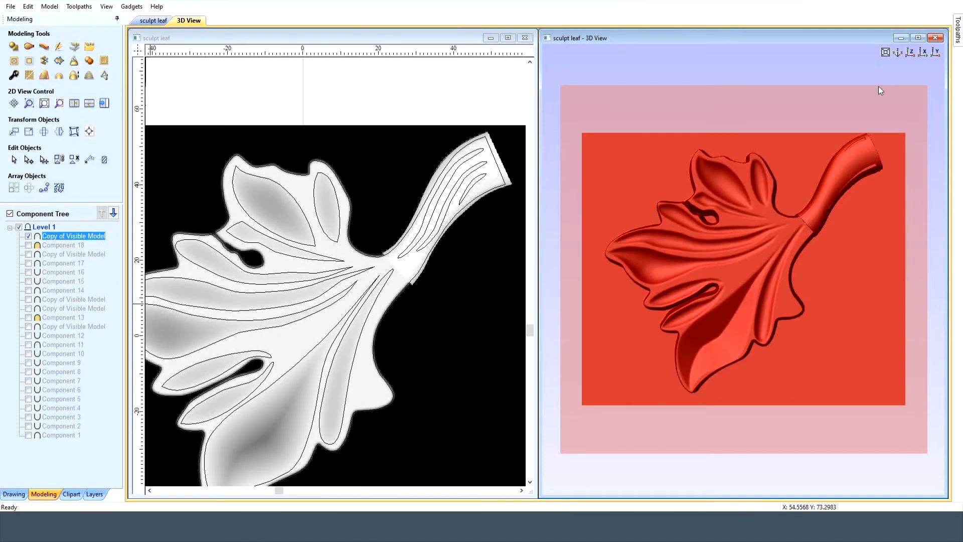
{"action": "left_click", "coordinate": [919, 38]}
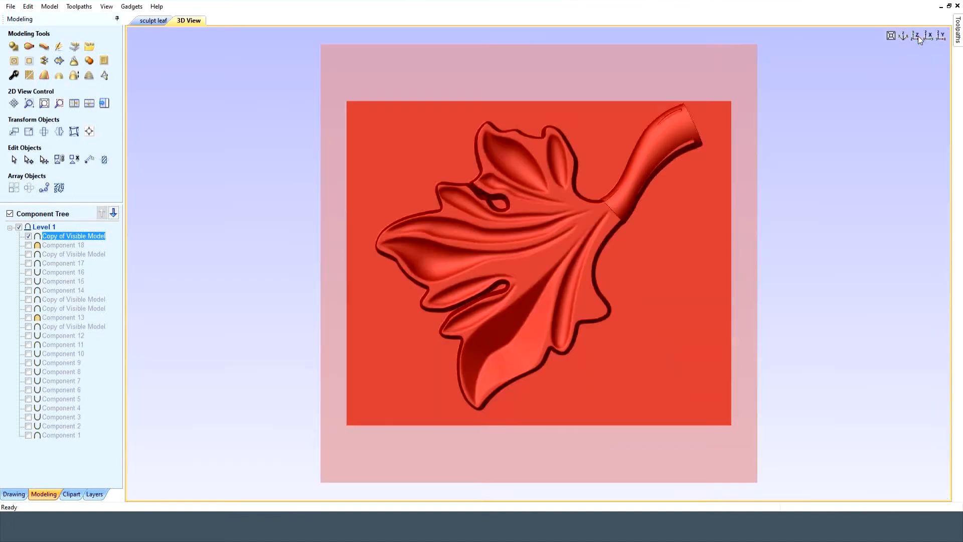
Sculpt the stem and its joint with the leaf using the Smooth brush at strength 63, with diameters of 129 and 87.
{"action": "left_click", "coordinate": [59, 46]}
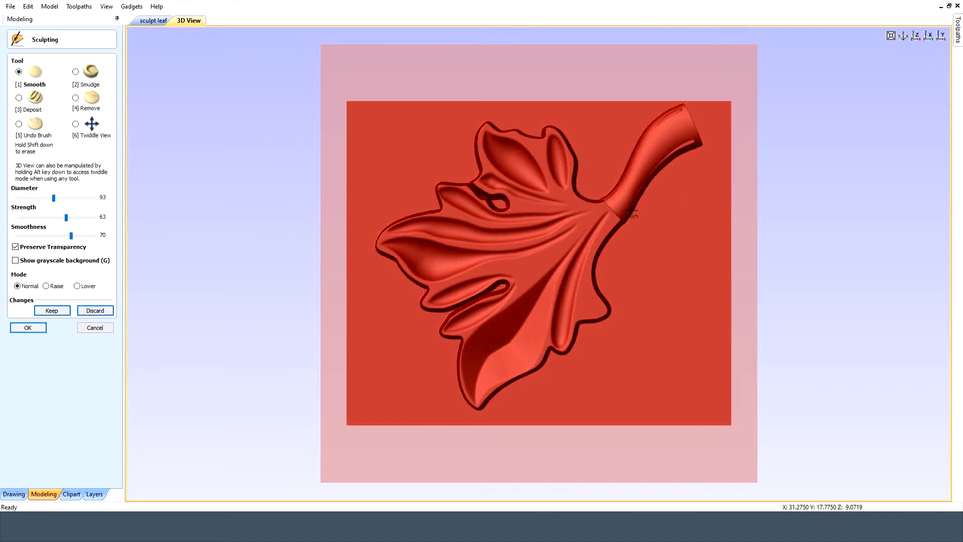
{"action": "scroll", "coordinate": [629, 215], "scroll_direction": "up", "scroll_amount": 4}
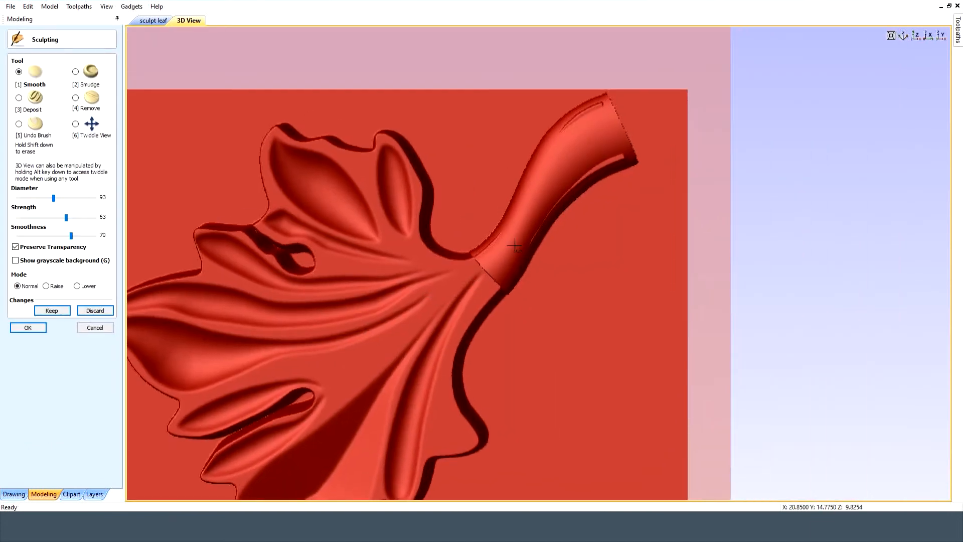
{"action": "mouse_move", "coordinate": [574, 200]}
{"action": "left_mouse_down"}
{"action": "mouse_move", "coordinate": [610, 160]}
{"action": "mouse_move", "coordinate": [569, 189]}
{"action": "left_mouse_up"}
{"action": "mouse_move", "coordinate": [530, 249]}
{"action": "left_mouse_down"}
{"action": "mouse_move", "coordinate": [617, 159]}
{"action": "mouse_move", "coordinate": [521, 261]}
{"action": "mouse_move", "coordinate": [499, 242]}
{"action": "mouse_move", "coordinate": [482, 247]}
{"action": "mouse_move", "coordinate": [557, 133]}
{"action": "mouse_move", "coordinate": [605, 103]}
{"action": "mouse_move", "coordinate": [646, 157]}
{"action": "mouse_move", "coordinate": [634, 151]}
{"action": "mouse_move", "coordinate": [580, 243]}
{"action": "mouse_move", "coordinate": [527, 278]}
{"action": "mouse_move", "coordinate": [506, 258]}
{"action": "mouse_move", "coordinate": [564, 125]}
{"action": "mouse_move", "coordinate": [467, 244]}
{"action": "mouse_move", "coordinate": [534, 209]}
{"action": "mouse_move", "coordinate": [502, 247]}
{"action": "mouse_move", "coordinate": [486, 243]}
{"action": "left_mouse_up"}
{"action": "scroll", "coordinate": [486, 243], "scroll_direction": "down", "scroll_amount": 5}
{"action": "scroll", "coordinate": [520, 257], "scroll_direction": "up", "scroll_amount": 6}
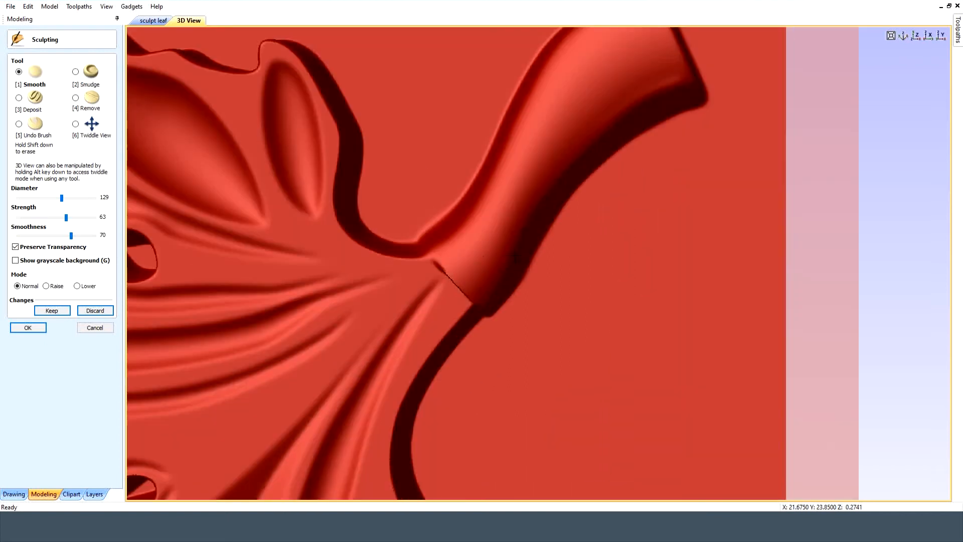
{"action": "scroll", "coordinate": [478, 264], "scroll_direction": "down", "scroll_amount": 3}
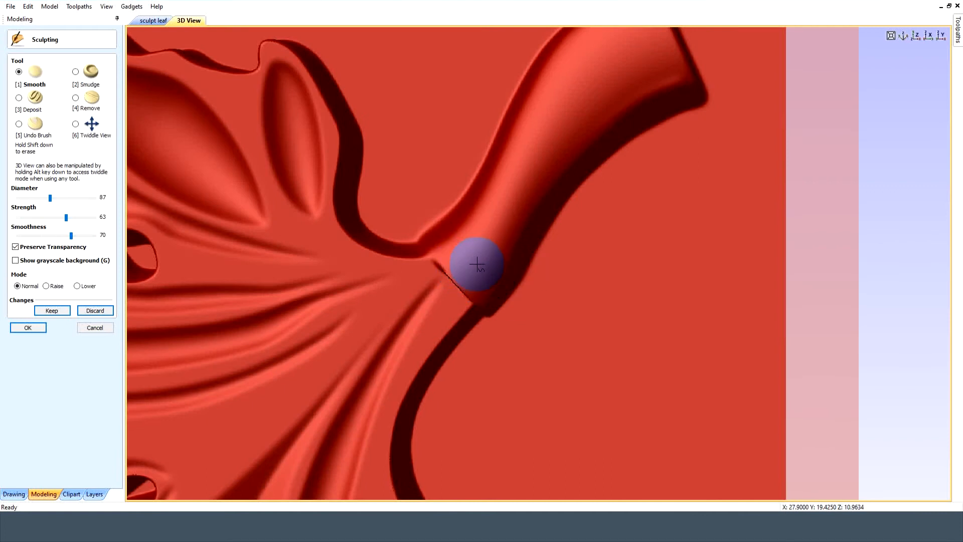
{"action": "mouse_move", "coordinate": [476, 263]}
{"action": "left_mouse_down"}
{"action": "mouse_move", "coordinate": [462, 275]}
{"action": "mouse_move", "coordinate": [467, 257]}
{"action": "mouse_move", "coordinate": [490, 279]}
{"action": "mouse_move", "coordinate": [430, 377]}
{"action": "mouse_move", "coordinate": [503, 274]}
{"action": "mouse_move", "coordinate": [481, 163]}
{"action": "mouse_move", "coordinate": [413, 236]}
{"action": "mouse_move", "coordinate": [370, 209]}
{"action": "mouse_move", "coordinate": [414, 236]}
{"action": "left_mouse_up"}
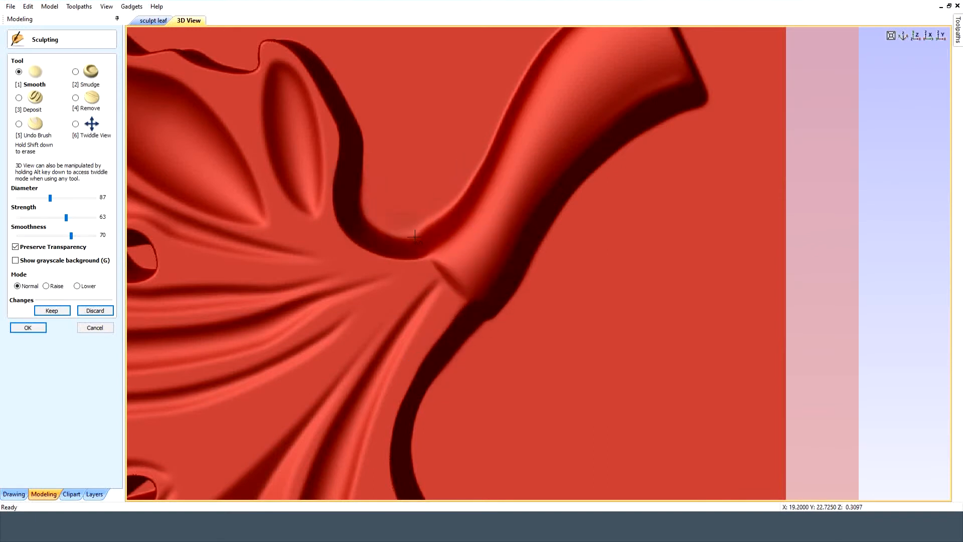
Turn off Light Follows Viewer and smudge the bump on the outer edge where the stem meets the leaf at strength 86.
{"action": "left_click", "coordinate": [75, 72]}
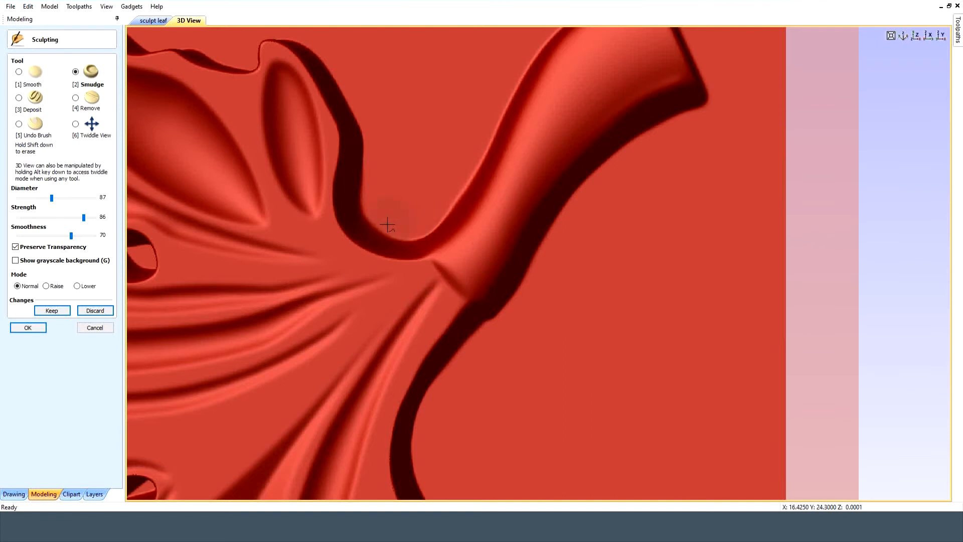
{"action": "left_click_drag", "start_coordinate": [546, 388], "coordinate": [540, 204], "text": "alt"}
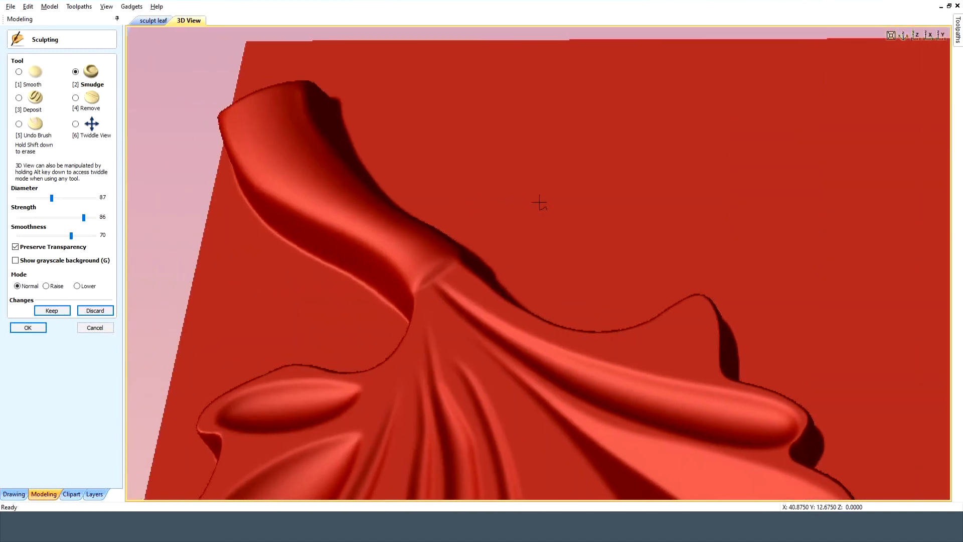
{"action": "mouse_move", "coordinate": [303, 306]}
{"action": "left_mouse_down", "text": "alt"}
{"action": "mouse_move", "coordinate": [288, 370]}
{"action": "mouse_move", "coordinate": [395, 382]}
{"action": "mouse_move", "coordinate": [426, 370]}
{"action": "mouse_move", "coordinate": [321, 281]}
{"action": "left_mouse_up", "text": "alt"}
{"action": "left_click", "coordinate": [106, 6]}
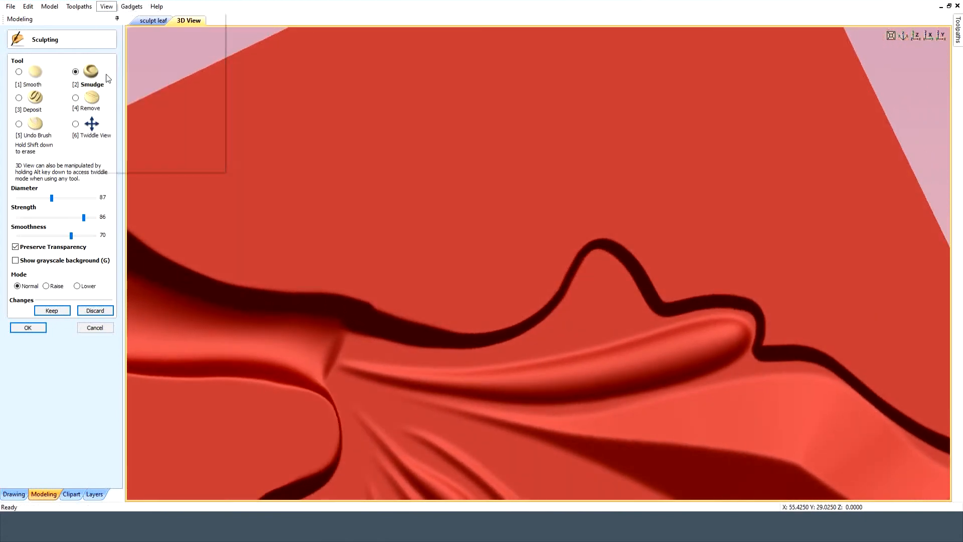
{"action": "left_click", "coordinate": [110, 74]}
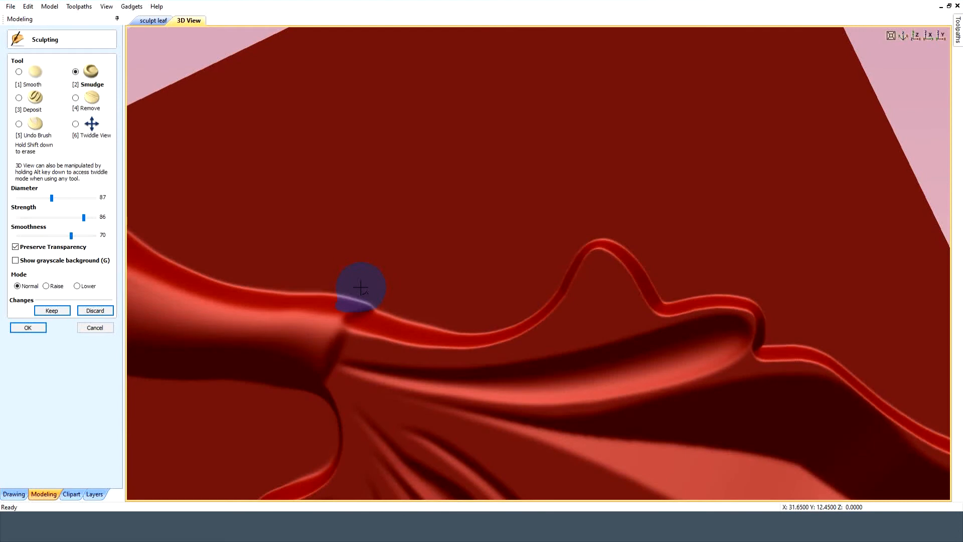
{"action": "left_click_drag", "start_coordinate": [356, 284], "coordinate": [312, 282]}
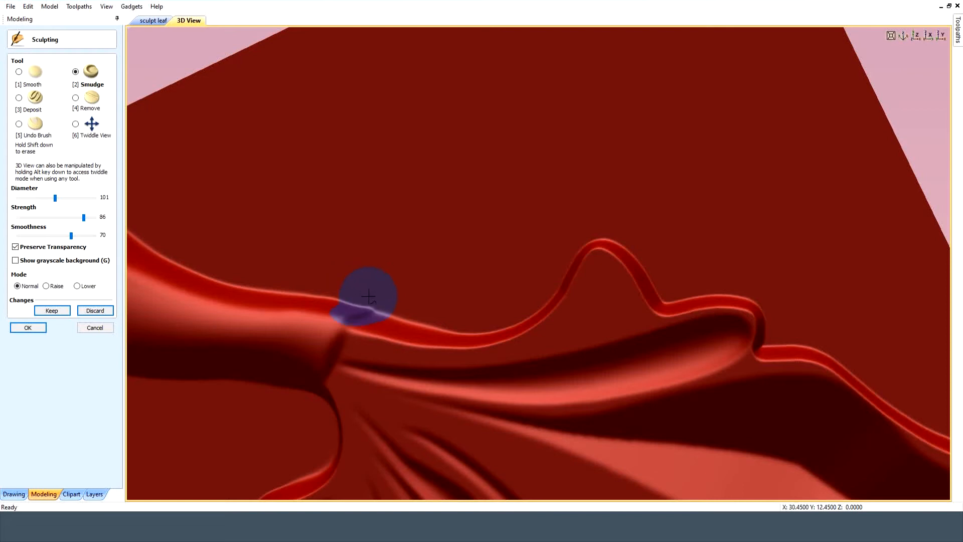
Smooth the outer edge from the stem joint along the leaf at diameter 101, and smudge its contour into an even curve.
{"action": "left_click", "coordinate": [19, 72]}
{"action": "mouse_move", "coordinate": [368, 304]}
{"action": "left_mouse_down"}
{"action": "mouse_move", "coordinate": [309, 292]}
{"action": "mouse_move", "coordinate": [432, 326]}
{"action": "mouse_move", "coordinate": [501, 324]}
{"action": "mouse_move", "coordinate": [545, 300]}
{"action": "left_mouse_up"}
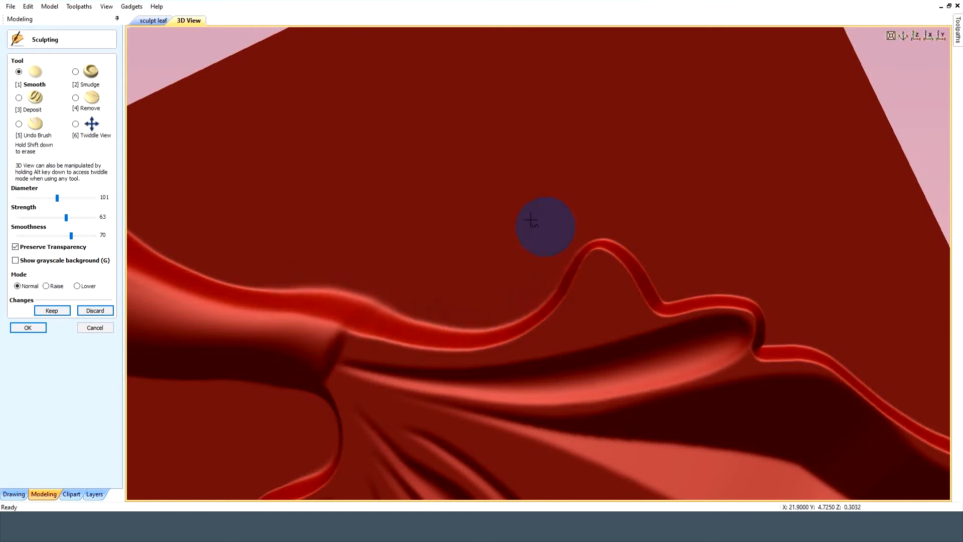
{"action": "left_click", "coordinate": [76, 72]}
{"action": "mouse_move", "coordinate": [347, 289]}
{"action": "left_mouse_down"}
{"action": "mouse_move", "coordinate": [333, 286]}
{"action": "mouse_move", "coordinate": [383, 298]}
{"action": "left_mouse_up"}
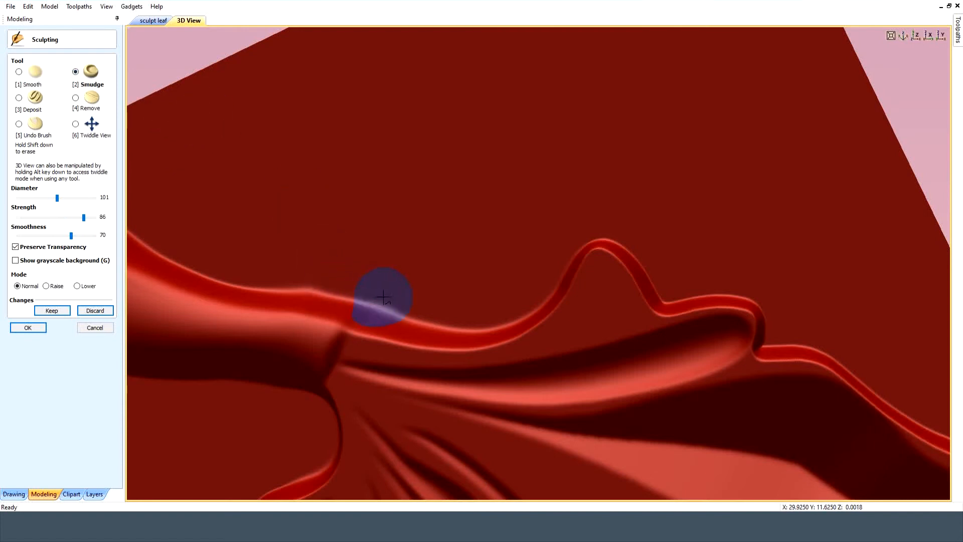
{"action": "left_click_drag", "start_coordinate": [328, 276], "coordinate": [303, 280]}
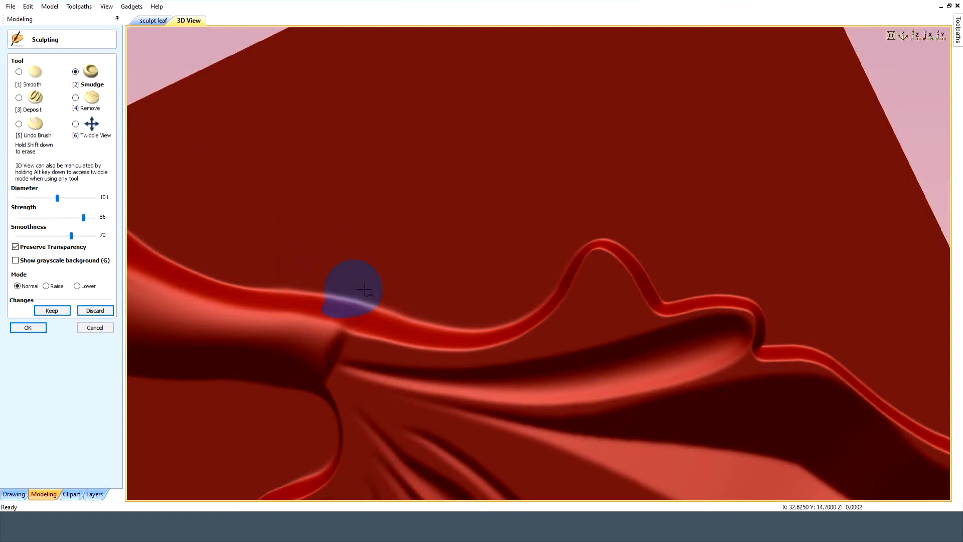
{"action": "mouse_move", "coordinate": [382, 301]}
{"action": "left_mouse_down"}
{"action": "mouse_move", "coordinate": [388, 307]}
{"action": "mouse_move", "coordinate": [264, 286]}
{"action": "mouse_move", "coordinate": [494, 330]}
{"action": "left_mouse_up"}
Smooth the edge beside the stem joint once more, and smudge its remaining bulge inward at strength 86.
{"action": "left_click", "coordinate": [21, 72]}
{"action": "mouse_move", "coordinate": [319, 278]}
{"action": "left_mouse_down"}
{"action": "mouse_move", "coordinate": [335, 295]}
{"action": "mouse_move", "coordinate": [360, 297]}
{"action": "left_mouse_up"}
{"action": "left_click", "coordinate": [79, 73]}
{"action": "left_click_drag", "start_coordinate": [373, 294], "coordinate": [373, 302]}
{"action": "mouse_move", "coordinate": [343, 282]}
{"action": "left_mouse_down"}
{"action": "mouse_move", "coordinate": [285, 286]}
{"action": "mouse_move", "coordinate": [338, 293]}
{"action": "left_mouse_up"}
{"action": "left_click_drag", "start_coordinate": [351, 290], "coordinate": [373, 308]}
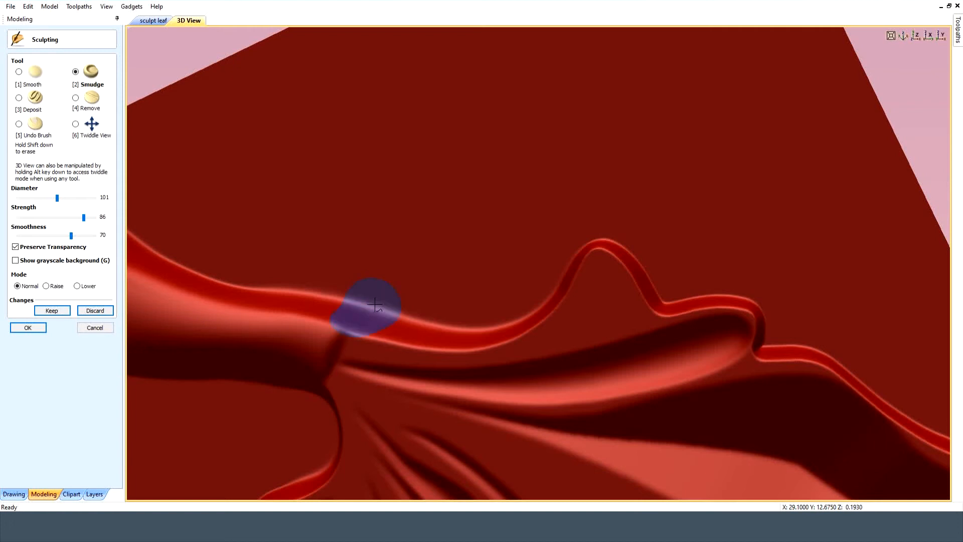
Smooth the stem surface beside the joint at strength 63 and turn Light Follows Viewer back on.
{"action": "left_click", "coordinate": [17, 73]}
{"action": "mouse_move", "coordinate": [332, 336]}
{"action": "left_mouse_down"}
{"action": "mouse_move", "coordinate": [269, 326]}
{"action": "mouse_move", "coordinate": [279, 329]}
{"action": "left_mouse_up"}
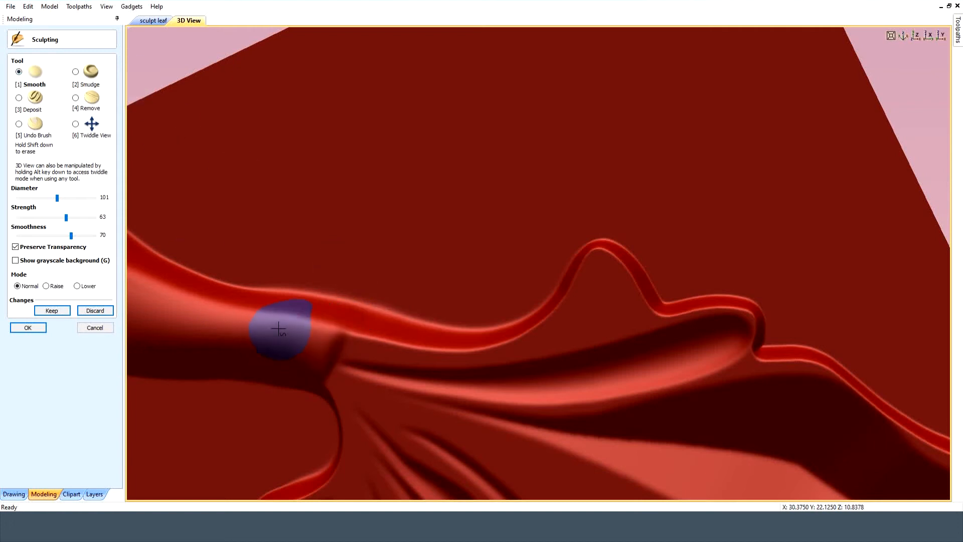
{"action": "left_click", "coordinate": [107, 7]}
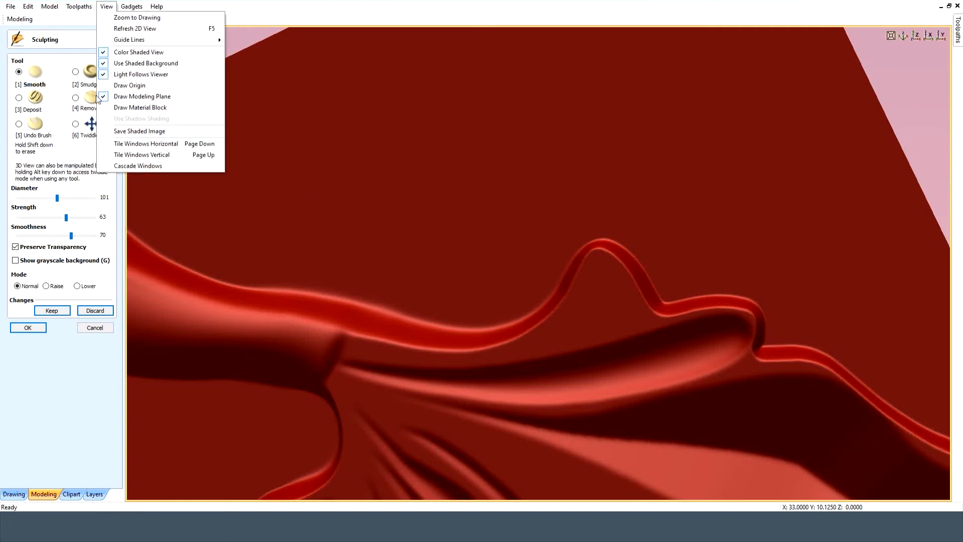
{"action": "left_click", "coordinate": [104, 77]}
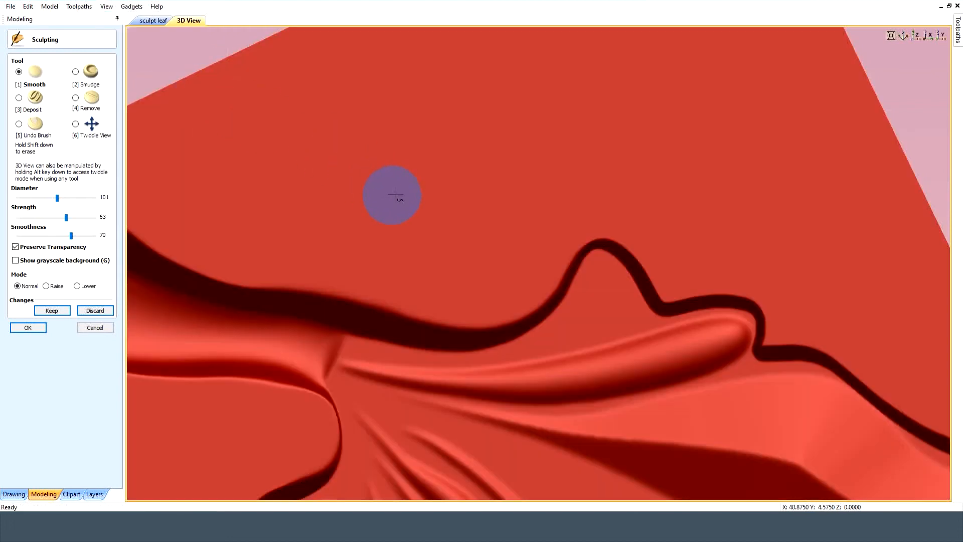
{"action": "scroll", "coordinate": [693, 151], "scroll_direction": "down", "scroll_amount": 5}
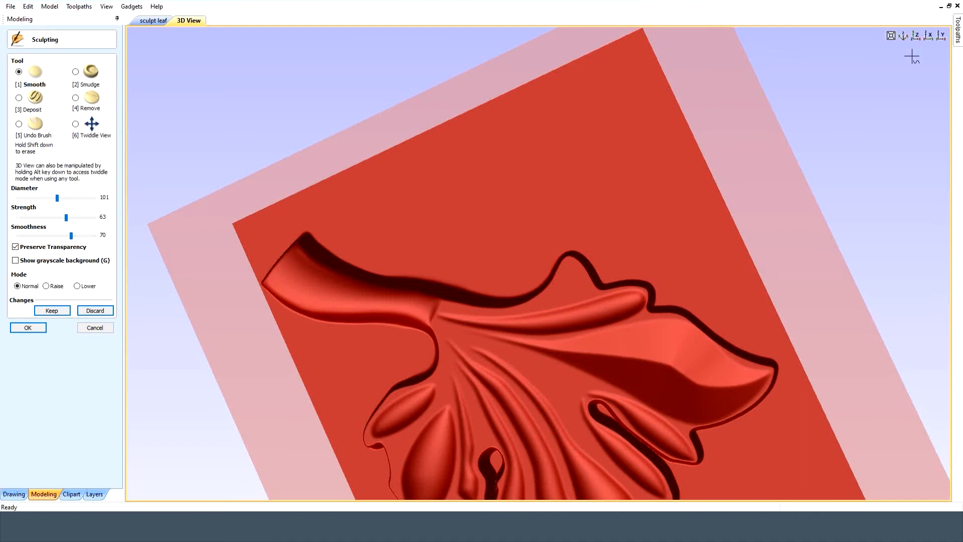
In Lower mode, smooth down the raised crease where the stem meets the leaf, with the brush diameter at 55.
{"action": "left_click", "coordinate": [930, 35]}
{"action": "left_click", "coordinate": [916, 35]}
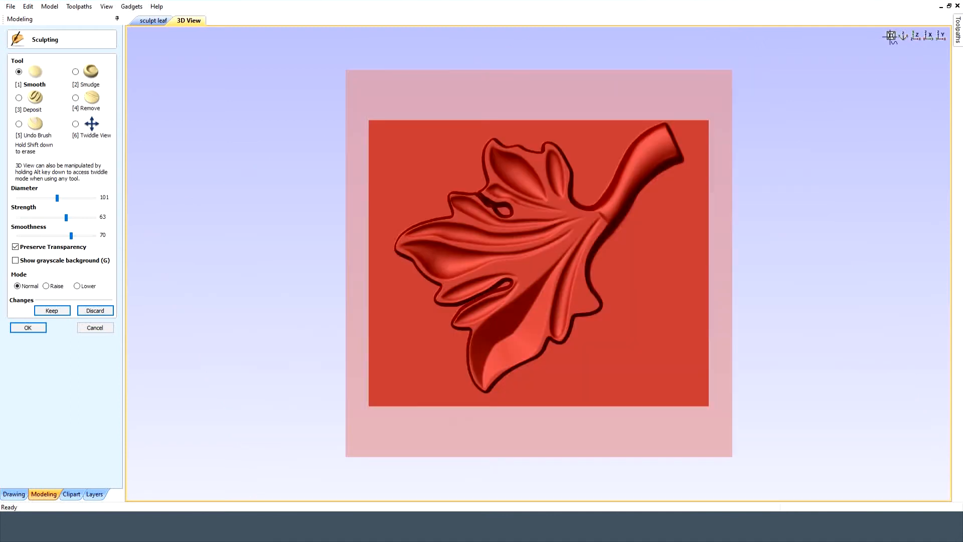
{"action": "left_click", "coordinate": [892, 35]}
{"action": "scroll", "coordinate": [582, 244], "scroll_direction": "up", "scroll_amount": 3}
{"action": "middle_click_drag", "start_coordinate": [459, 274], "coordinate": [300, 364]}
{"action": "scroll", "coordinate": [493, 287], "scroll_direction": "up", "scroll_amount": 3}
{"action": "middle_click_drag", "start_coordinate": [497, 268], "coordinate": [526, 230]}
{"action": "scroll", "coordinate": [526, 230], "scroll_direction": "up", "scroll_amount": 5}
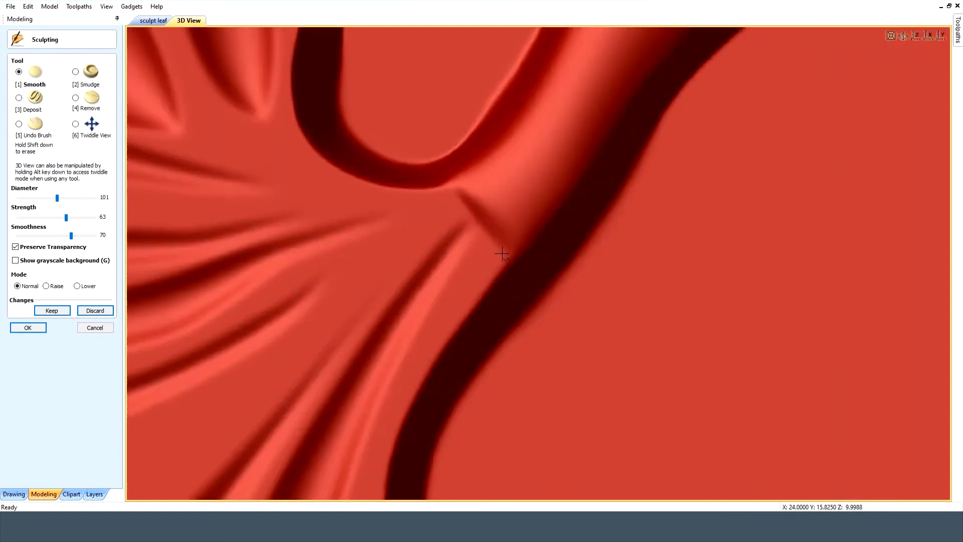
{"action": "scroll", "coordinate": [540, 281], "scroll_direction": "down", "scroll_amount": 2}
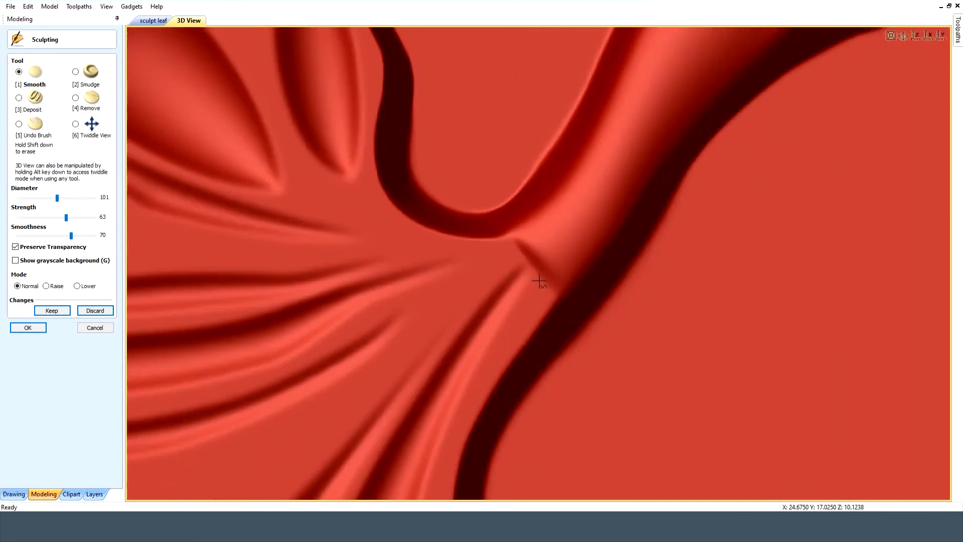
{"action": "left_click", "coordinate": [77, 287]}
{"action": "key", "text": "Left"}
{"action": "key", "text": "Left"}
{"action": "key", "text": "Left"}
{"action": "key", "text": "Left"}
{"action": "key", "text": "Left"}
{"action": "key", "text": "Left"}
{"action": "key", "text": "Left"}
{"action": "key", "text": "Left"}
{"action": "key", "text": "Left"}
{"action": "key", "text": "Left"}
{"action": "key", "text": "Left"}
{"action": "key", "text": "Left"}
{"action": "key", "text": "Left"}
{"action": "key", "text": "Left"}
{"action": "key", "text": "Left"}
{"action": "key", "text": "Left"}
{"action": "key", "text": "Left"}
{"action": "key", "text": "Left"}
{"action": "key", "text": "Left"}
{"action": "key", "text": "Left"}
{"action": "left_click_drag", "start_coordinate": [549, 250], "coordinate": [547, 258]}
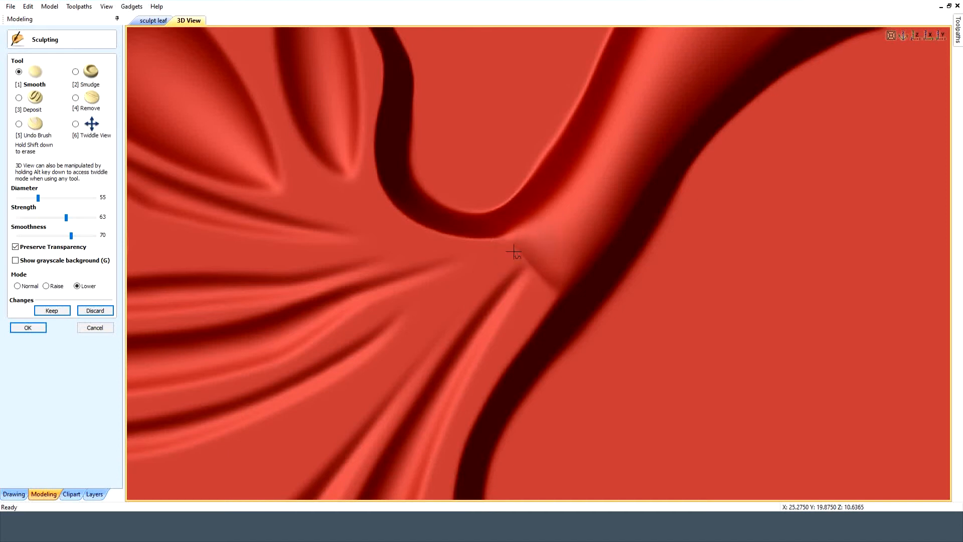
Set the brush diameter to 65 and smooth the stem joint's crease again in Lower mode.
{"action": "key", "text": "Right"}
{"action": "key", "text": "Right"}
{"action": "key", "text": "Right"}
{"action": "key", "text": "Right"}
{"action": "key", "text": "Right"}
{"action": "key", "text": "Right"}
{"action": "key", "text": "Right"}
{"action": "key", "text": "Right"}
{"action": "key", "text": "Right"}
{"action": "key", "text": "Right"}
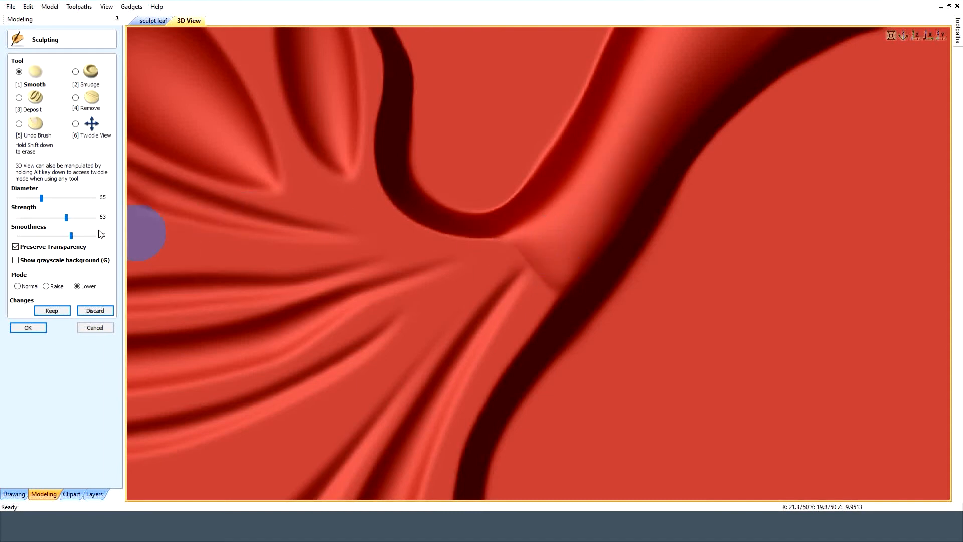
{"action": "left_click_drag", "start_coordinate": [547, 245], "coordinate": [528, 253]}
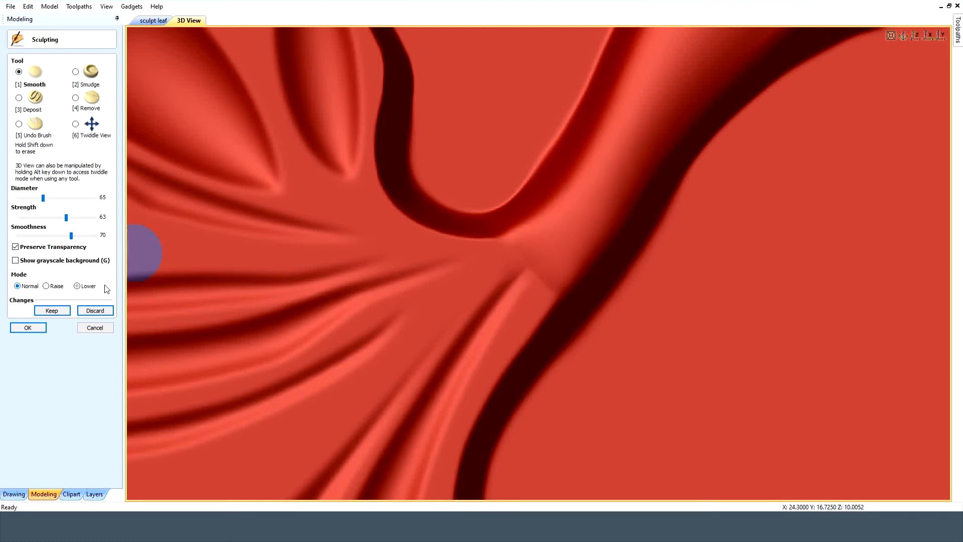
In Normal mode, smooth the stem joint, its outer edge and the lower stem at diameter 79, and blend the joint's centre at 59.
{"action": "scroll", "coordinate": [542, 260], "scroll_direction": "down", "scroll_amount": 2}
{"action": "mouse_move", "coordinate": [546, 246]}
{"action": "left_mouse_down"}
{"action": "mouse_move", "coordinate": [516, 257]}
{"action": "mouse_move", "coordinate": [556, 249]}
{"action": "mouse_move", "coordinate": [548, 276]}
{"action": "mouse_move", "coordinate": [582, 258]}
{"action": "mouse_move", "coordinate": [552, 340]}
{"action": "left_mouse_up"}
{"action": "scroll", "coordinate": [570, 308], "scroll_direction": "up", "scroll_amount": 3}
{"action": "left_click_drag", "start_coordinate": [570, 307], "coordinate": [556, 331]}
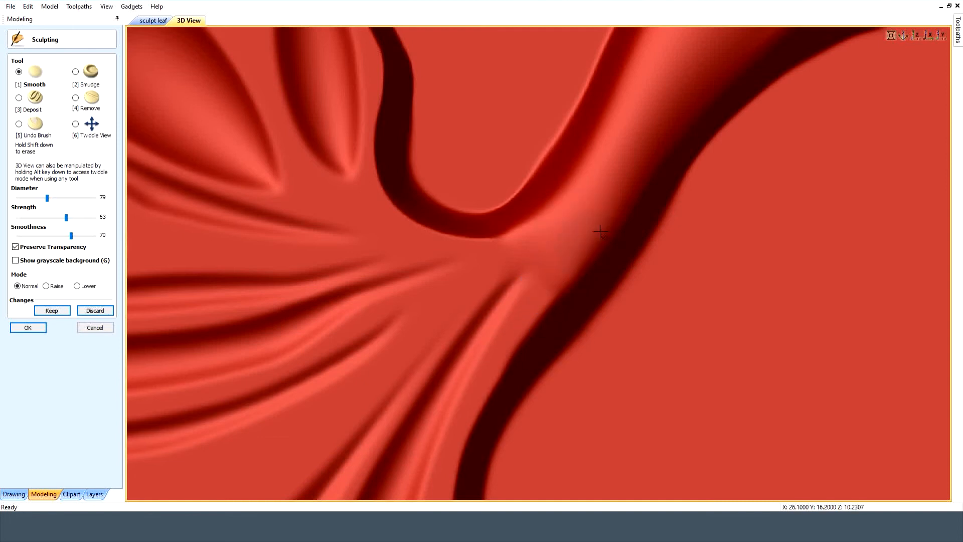
{"action": "mouse_move", "coordinate": [582, 197]}
{"action": "left_mouse_down"}
{"action": "mouse_move", "coordinate": [505, 237]}
{"action": "mouse_move", "coordinate": [517, 231]}
{"action": "mouse_move", "coordinate": [552, 269]}
{"action": "mouse_move", "coordinate": [527, 250]}
{"action": "mouse_move", "coordinate": [576, 254]}
{"action": "mouse_move", "coordinate": [607, 203]}
{"action": "left_mouse_up"}
{"action": "scroll", "coordinate": [565, 242], "scroll_direction": "down", "scroll_amount": 3}
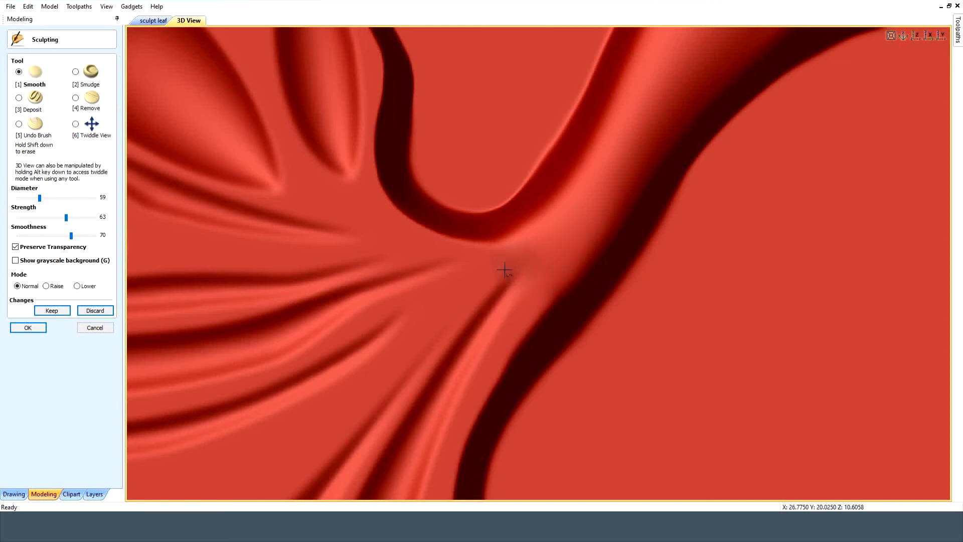
{"action": "left_click_drag", "start_coordinate": [504, 270], "coordinate": [499, 256]}
Smooth the veins running from the stem joint through the middle of the leaf at diameter 59.
{"action": "middle_click_drag", "start_coordinate": [441, 282], "coordinate": [621, 231]}
{"action": "left_click_drag", "start_coordinate": [159, 171], "coordinate": [206, 201]}
{"action": "mouse_move", "coordinate": [337, 230]}
{"action": "left_mouse_down"}
{"action": "mouse_move", "coordinate": [577, 197]}
{"action": "mouse_move", "coordinate": [631, 212]}
{"action": "left_mouse_up"}
{"action": "left_click_drag", "start_coordinate": [290, 271], "coordinate": [185, 268]}
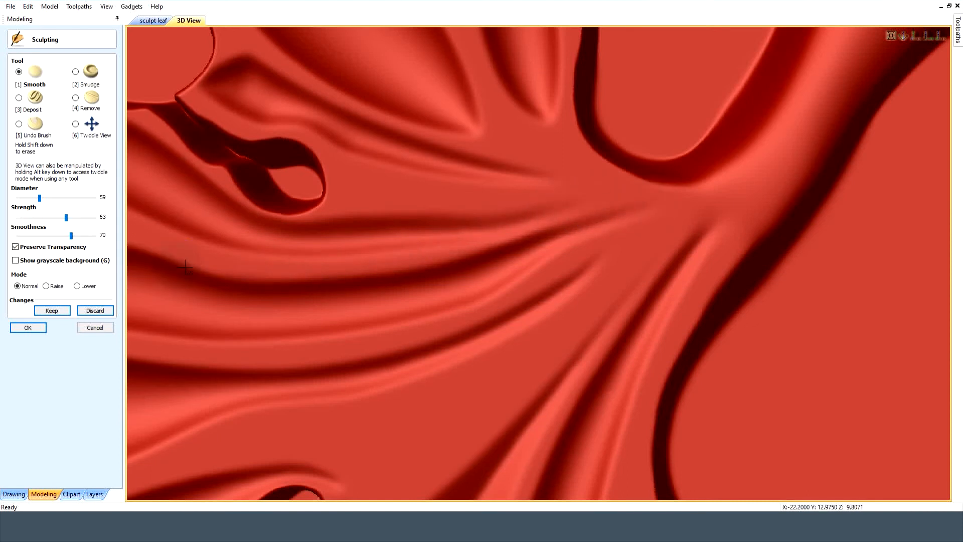
{"action": "left_click_drag", "start_coordinate": [456, 269], "coordinate": [571, 226]}
{"action": "mouse_move", "coordinate": [397, 311]}
{"action": "left_mouse_down"}
{"action": "mouse_move", "coordinate": [505, 295]}
{"action": "mouse_move", "coordinate": [610, 241]}
{"action": "left_mouse_up"}
{"action": "left_click_drag", "start_coordinate": [402, 348], "coordinate": [599, 259]}
Smooth the upper vein of the leftmost lobe near the stem joint at diameter 59.
{"action": "middle_click_drag", "start_coordinate": [409, 357], "coordinate": [633, 173]}
{"action": "left_click_drag", "start_coordinate": [481, 225], "coordinate": [627, 364], "text": "alt"}
{"action": "middle_click_drag", "start_coordinate": [489, 171], "coordinate": [506, 310]}
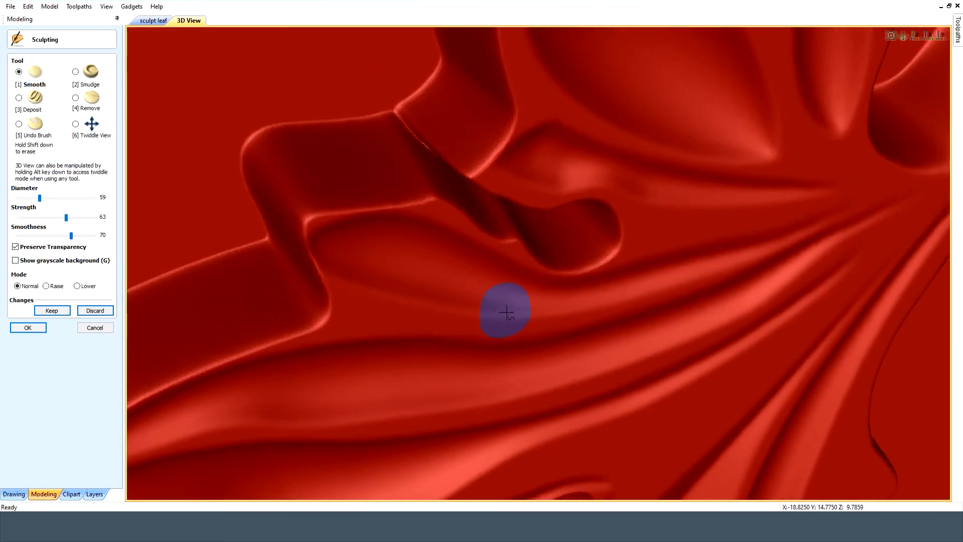
{"action": "scroll", "coordinate": [511, 311], "scroll_direction": "down", "scroll_amount": 5}
{"action": "left_click_drag", "start_coordinate": [504, 331], "coordinate": [425, 232], "text": "alt"}
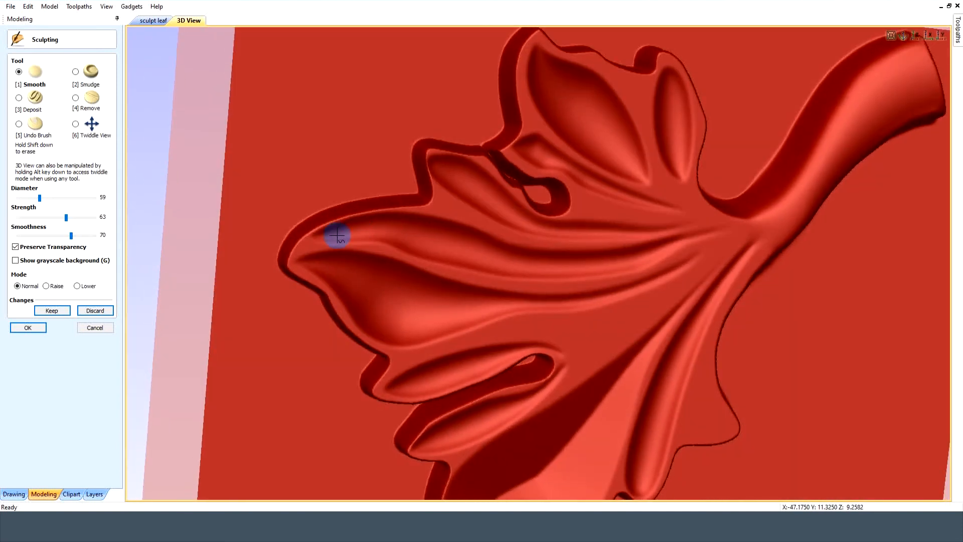
{"action": "mouse_move", "coordinate": [680, 242]}
{"action": "left_mouse_down"}
{"action": "mouse_move", "coordinate": [505, 256]}
{"action": "mouse_move", "coordinate": [512, 252]}
{"action": "left_mouse_up"}
Set the brush diameter to 79 and smooth the long veins from the leftmost lobe toward the stem joint.
{"action": "key", "text": "Right"}
{"action": "key", "text": "Right"}
{"action": "key", "text": "Right"}
{"action": "key", "text": "Right"}
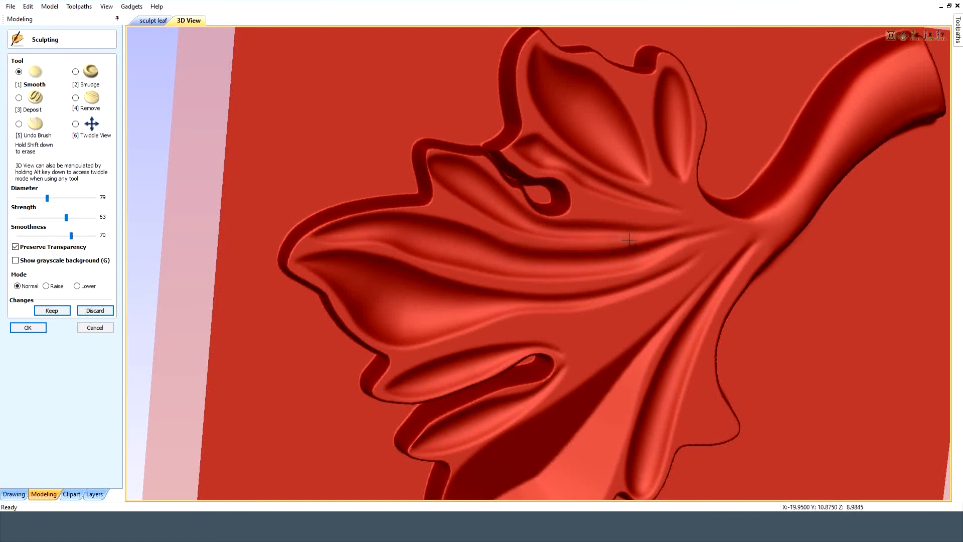
{"action": "left_click_drag", "start_coordinate": [687, 231], "coordinate": [690, 230]}
{"action": "left_click_drag", "start_coordinate": [333, 270], "coordinate": [425, 276]}
{"action": "left_click_drag", "start_coordinate": [590, 290], "coordinate": [676, 260]}
{"action": "left_click_drag", "start_coordinate": [358, 280], "coordinate": [392, 291]}
{"action": "left_click_drag", "start_coordinate": [567, 310], "coordinate": [694, 266]}
Smooth the ridges and faceted surfaces of the large lower lobe up toward the stem, increasing the brush diameter to 99.
{"action": "middle_click_drag", "start_coordinate": [532, 401], "coordinate": [474, 304]}
{"action": "mouse_move", "coordinate": [474, 303]}
{"action": "left_mouse_down", "text": "alt"}
{"action": "mouse_move", "coordinate": [480, 285]}
{"action": "mouse_move", "coordinate": [465, 283]}
{"action": "left_mouse_up", "text": "alt"}
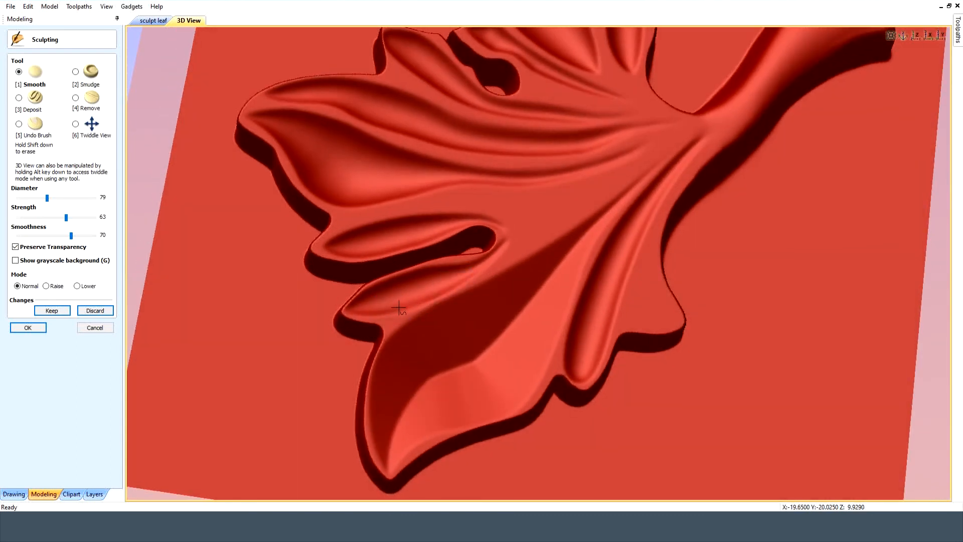
{"action": "mouse_move", "coordinate": [368, 311]}
{"action": "left_mouse_down"}
{"action": "mouse_move", "coordinate": [456, 296]}
{"action": "mouse_move", "coordinate": [509, 273]}
{"action": "mouse_move", "coordinate": [603, 206]}
{"action": "left_mouse_up"}
{"action": "scroll", "coordinate": [509, 275], "scroll_direction": "up", "scroll_amount": 4}
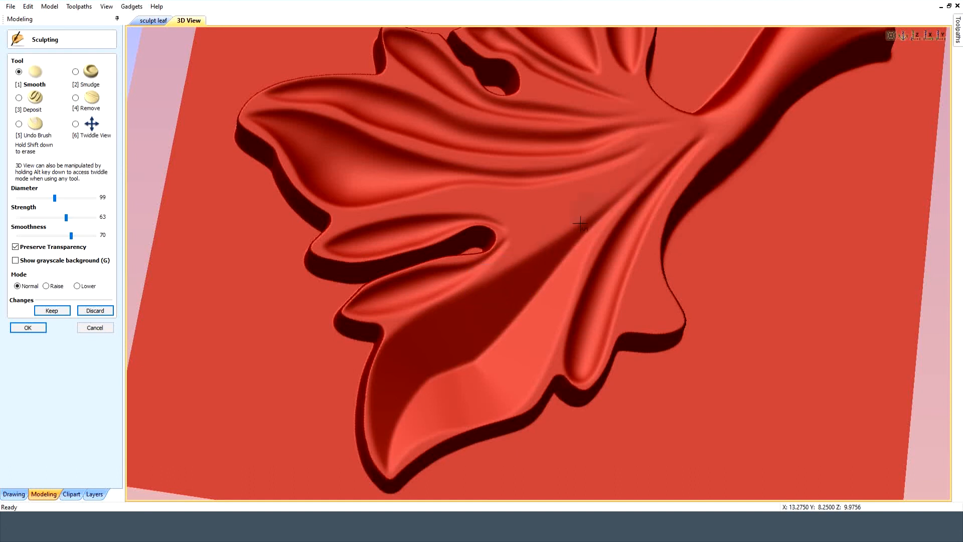
{"action": "left_click_drag", "start_coordinate": [485, 376], "coordinate": [498, 369]}
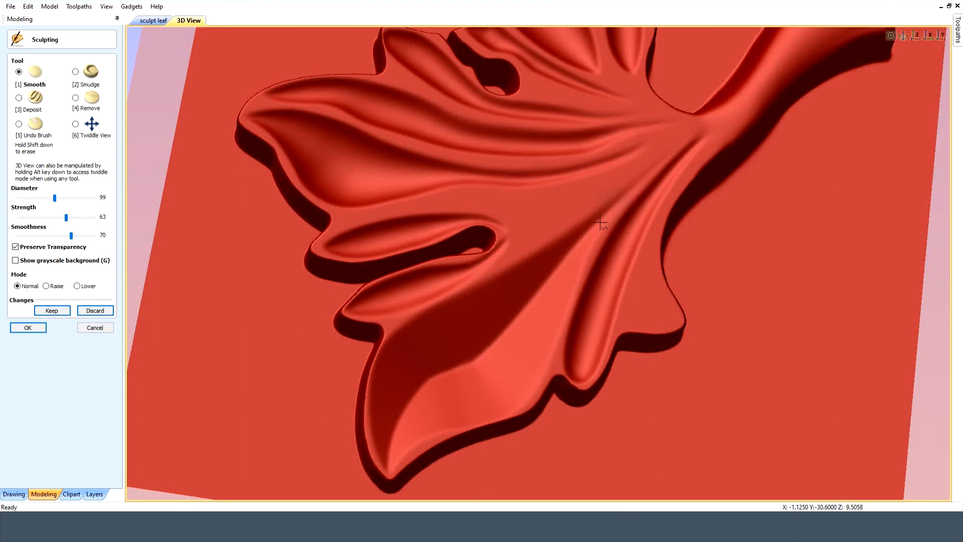
{"action": "mouse_move", "coordinate": [515, 393]}
{"action": "left_mouse_down"}
{"action": "mouse_move", "coordinate": [538, 368]}
{"action": "mouse_move", "coordinate": [496, 404]}
{"action": "mouse_move", "coordinate": [391, 462]}
{"action": "mouse_move", "coordinate": [382, 434]}
{"action": "left_mouse_up"}
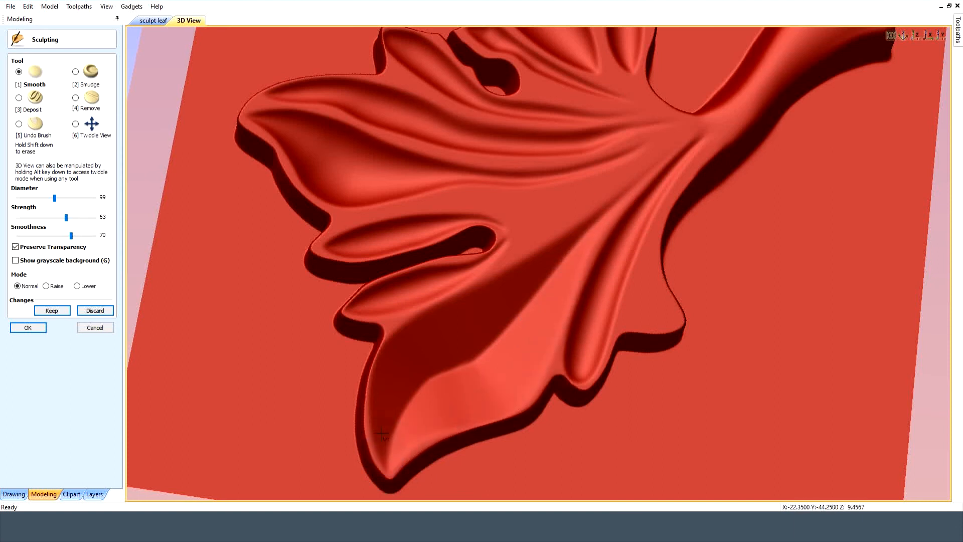
{"action": "left_click_drag", "start_coordinate": [389, 369], "coordinate": [397, 415]}
{"action": "mouse_move", "coordinate": [511, 349]}
{"action": "left_mouse_down"}
{"action": "mouse_move", "coordinate": [401, 441]}
{"action": "mouse_move", "coordinate": [556, 359]}
{"action": "left_mouse_up"}
{"action": "left_click_drag", "start_coordinate": [641, 215], "coordinate": [656, 202]}
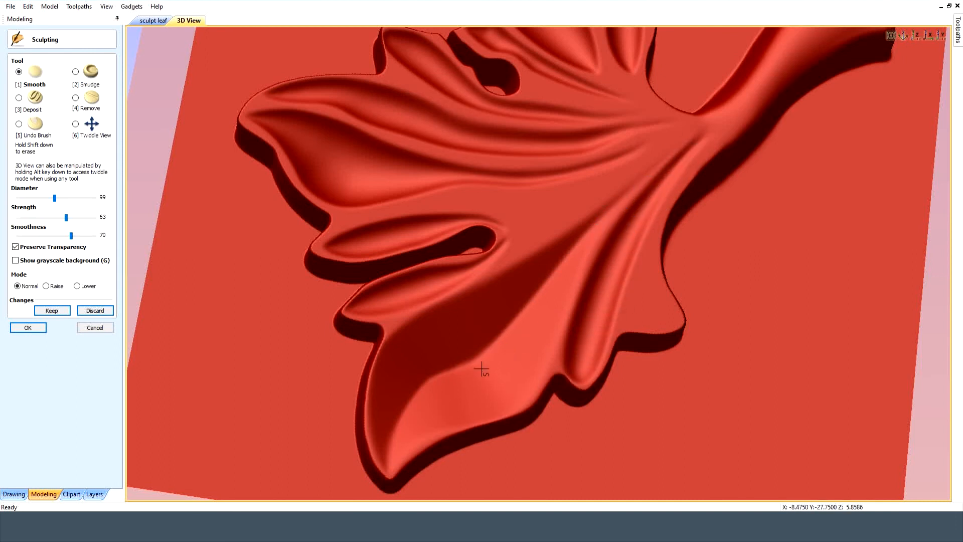
Return to a fitted top view of the leaf and accept the sculpting changes.
{"action": "scroll", "coordinate": [475, 382], "scroll_direction": "down", "scroll_amount": 3}
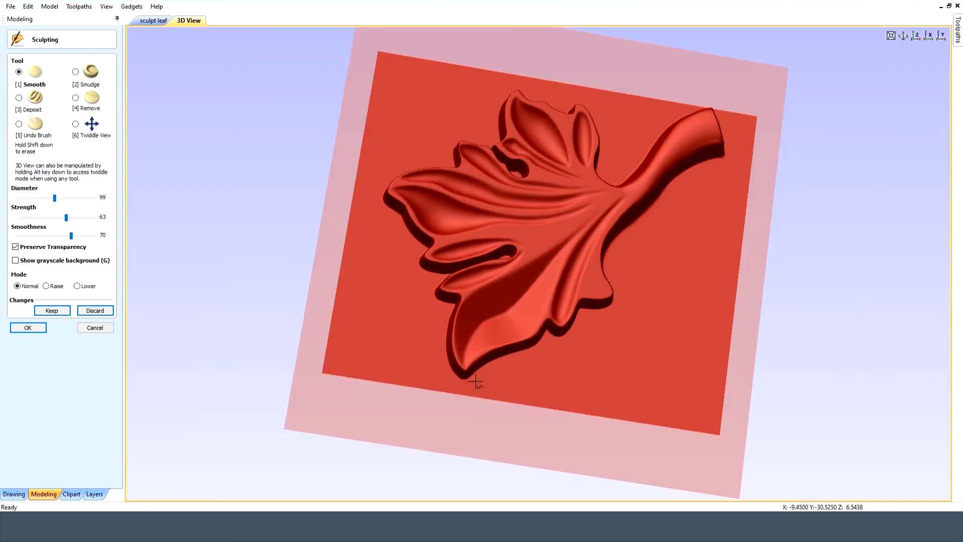
{"action": "left_click", "coordinate": [918, 37]}
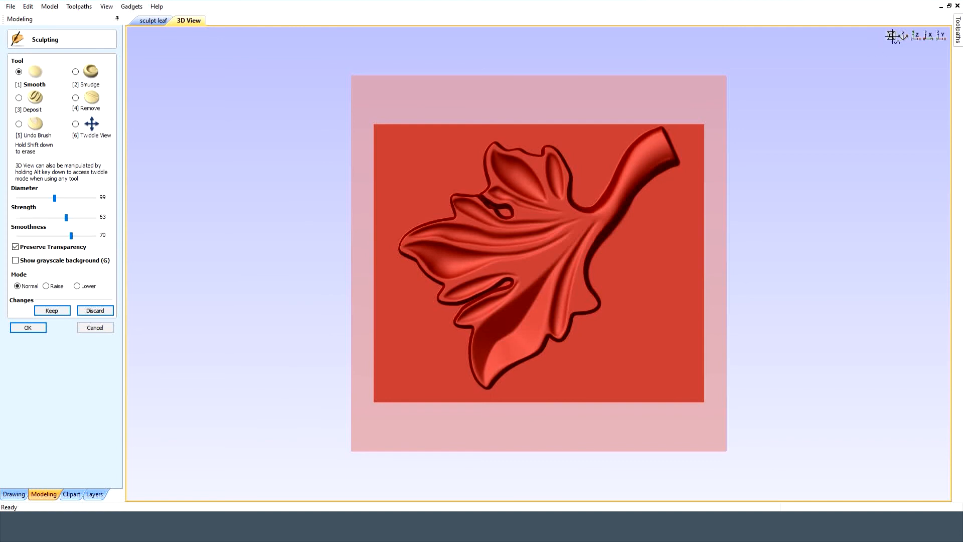
{"action": "left_click", "coordinate": [892, 35]}
{"action": "left_click", "coordinate": [29, 328]}
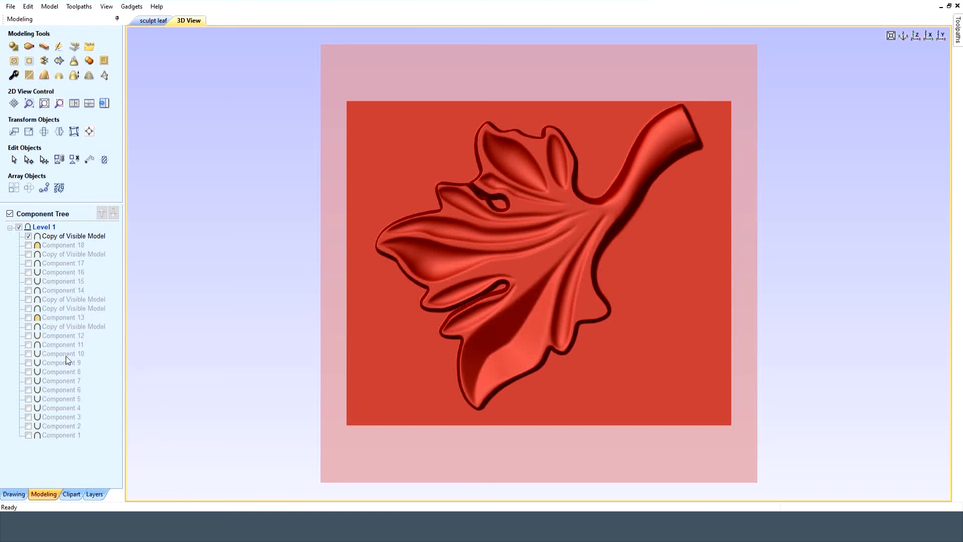
Show Component 12 to check its grooves on the stem, and hide it again.
{"action": "left_click", "coordinate": [29, 335]}
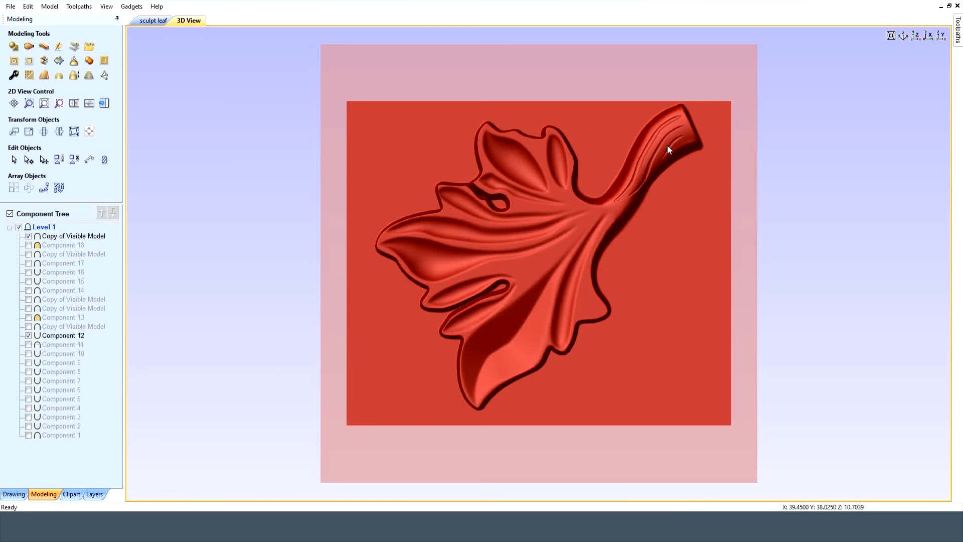
{"action": "left_click", "coordinate": [31, 335]}
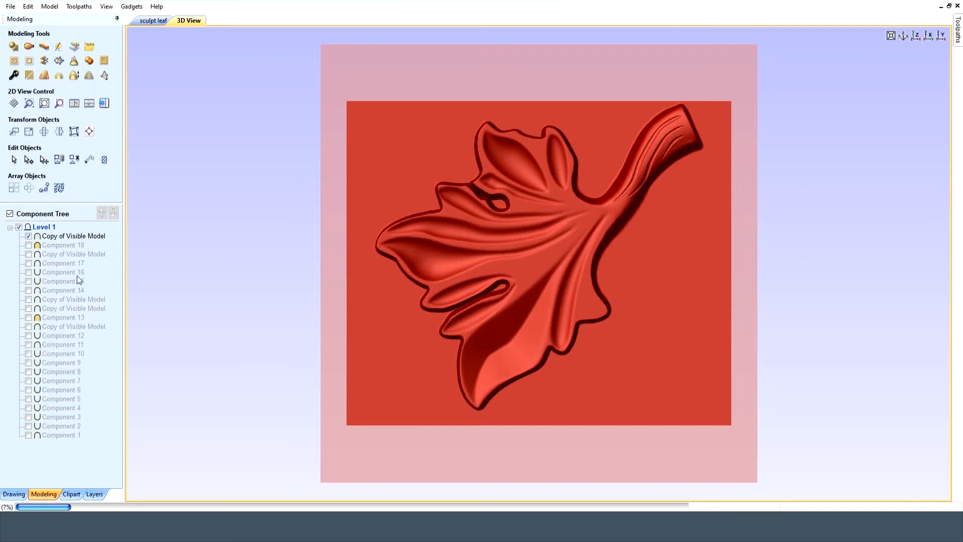
Create a subtracting shape with a round 60° profile from the three groove vectors on the stem.
{"action": "left_click", "coordinate": [153, 20]}
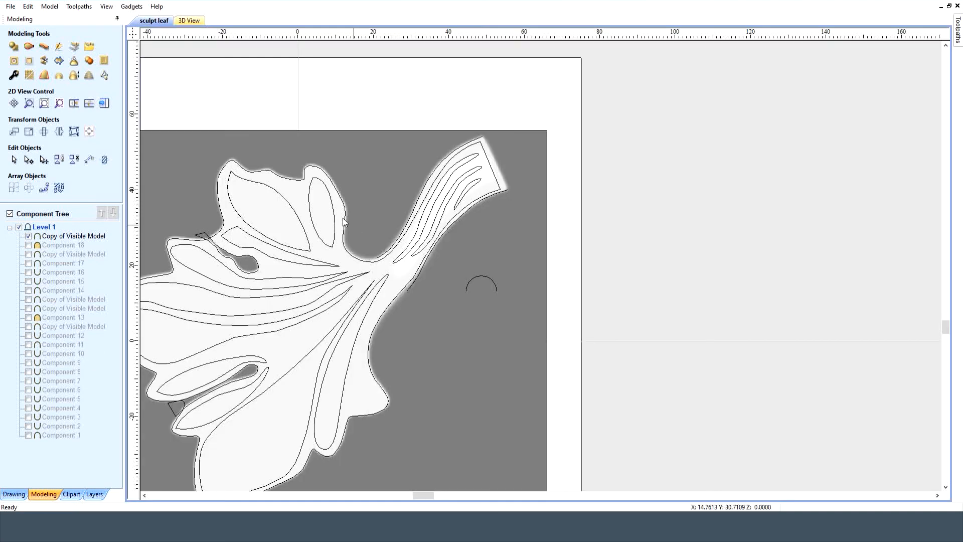
{"action": "left_click", "coordinate": [417, 230]}
{"action": "left_click", "coordinate": [432, 228], "text": "shift"}
{"action": "left_click", "coordinate": [458, 201], "text": "shift"}
{"action": "left_click", "coordinate": [13, 46]}
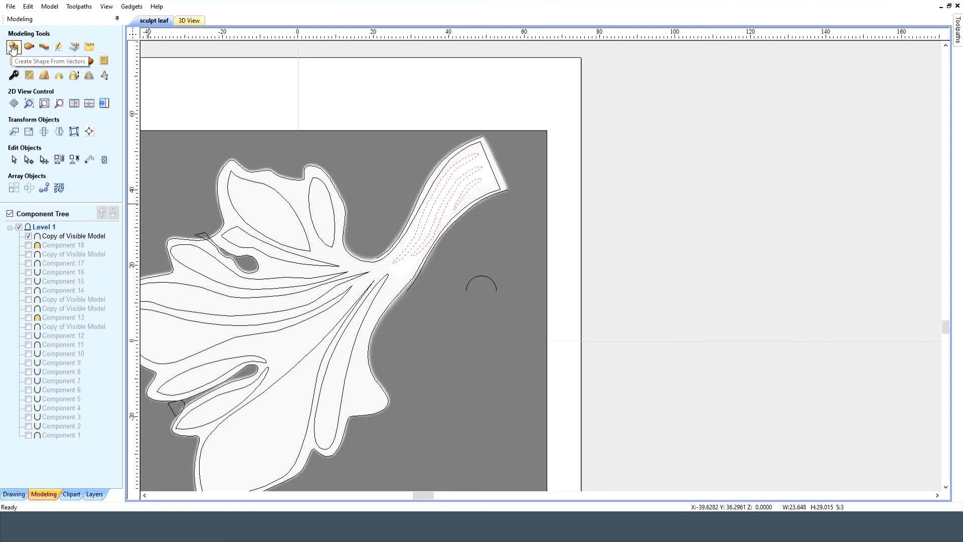
{"action": "left_click", "coordinate": [54, 254]}
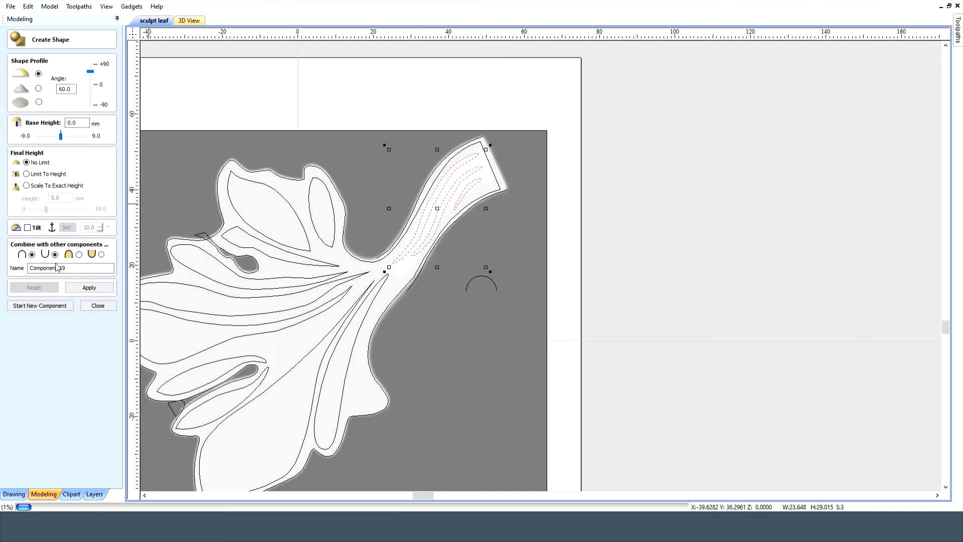
{"action": "left_click", "coordinate": [89, 287]}
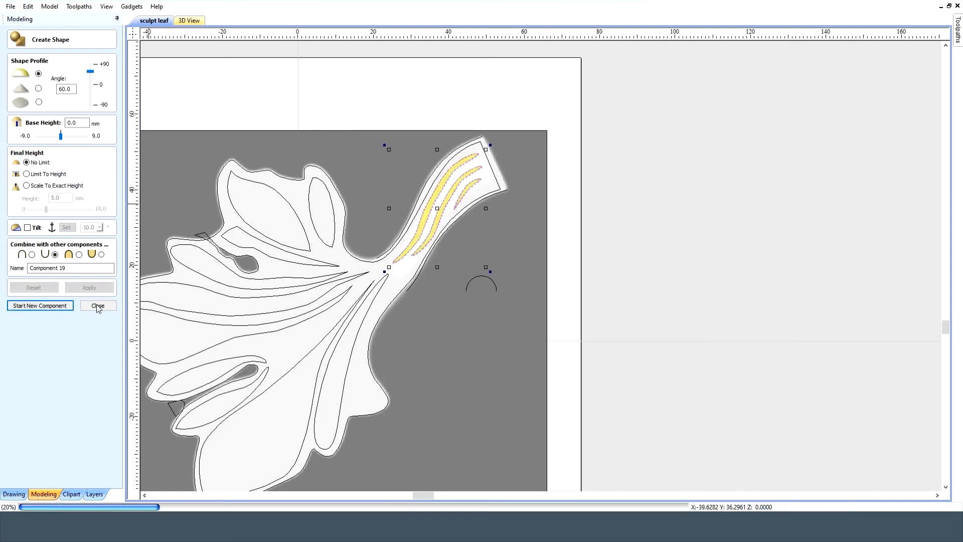
{"action": "left_click", "coordinate": [97, 305]}
Copy the visible 3D model into a new component and hide Component 19 and the earlier model copy.
{"action": "left_click", "coordinate": [191, 21]}
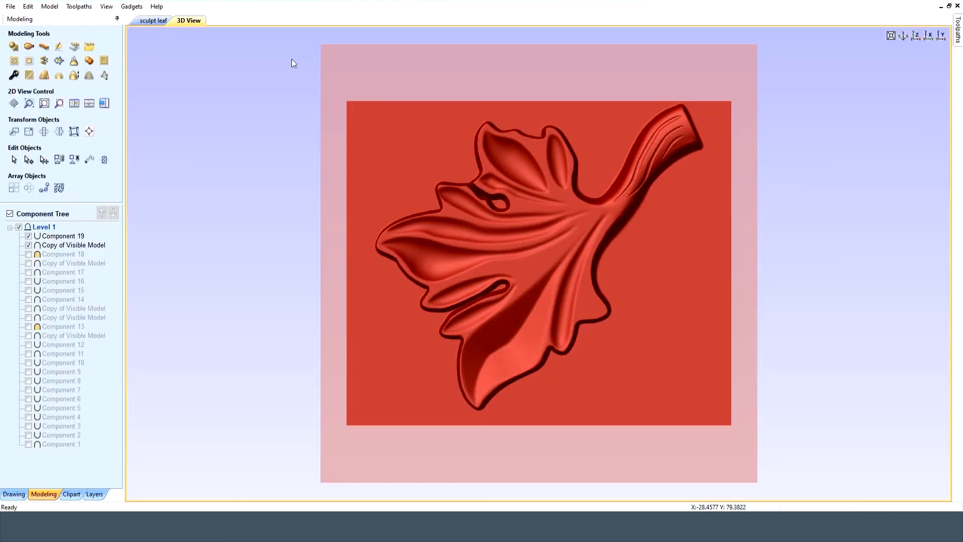
{"action": "middle_click_drag", "start_coordinate": [620, 203], "coordinate": [582, 264]}
{"action": "left_click", "coordinate": [89, 61]}
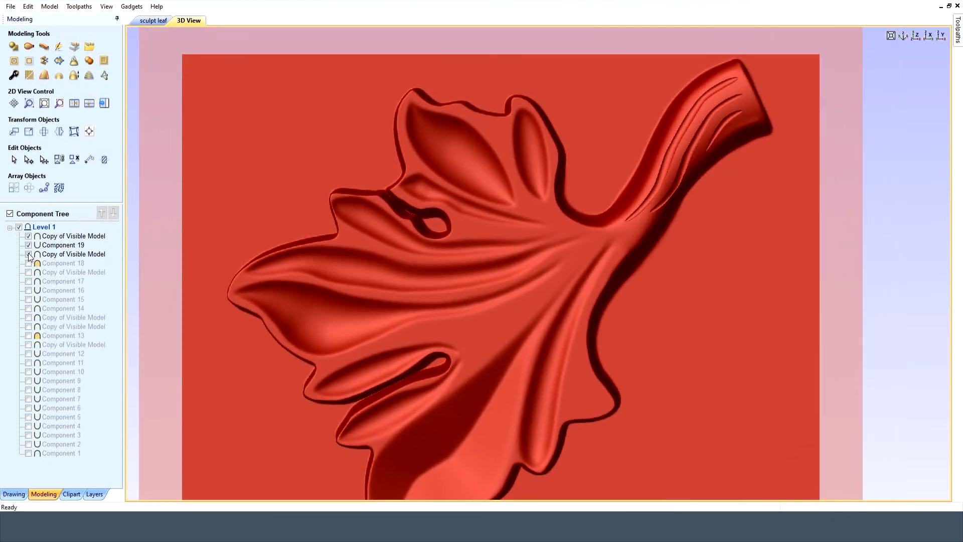
{"action": "left_click", "coordinate": [28, 245]}
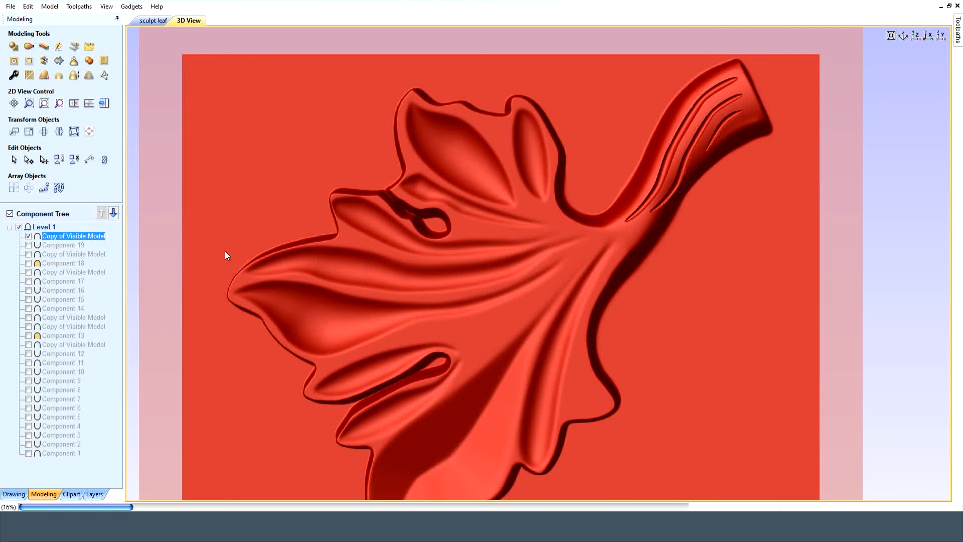
{"action": "left_click", "coordinate": [14, 47]}
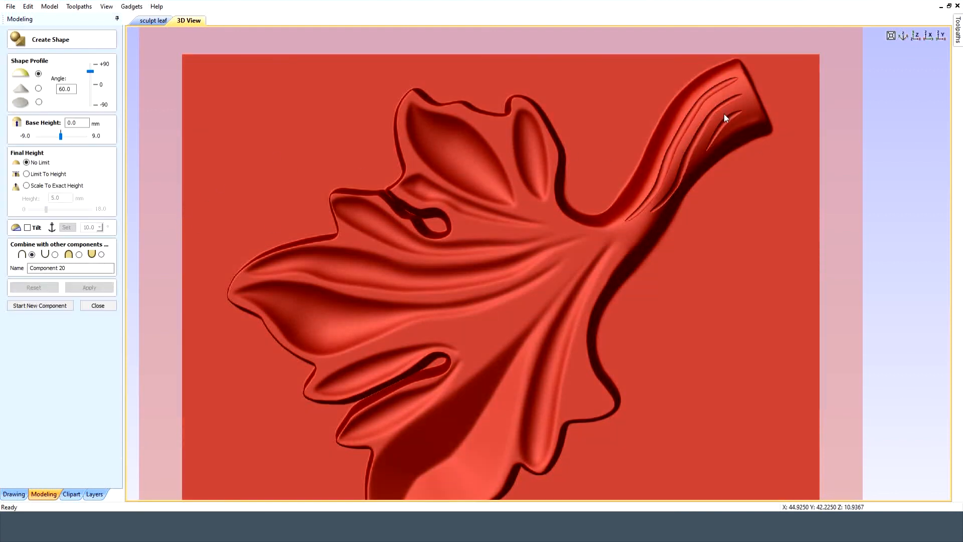
{"action": "left_click", "coordinate": [95, 306]}
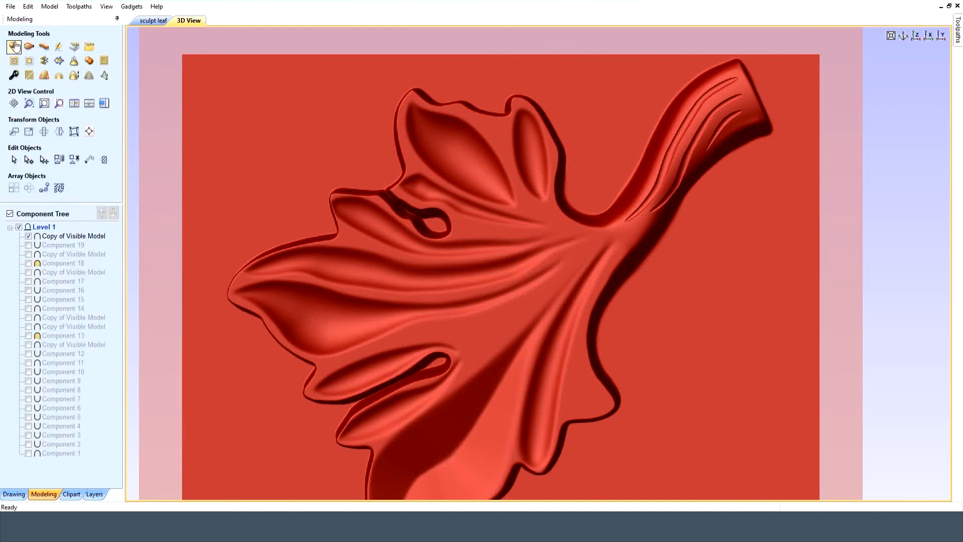
{"action": "left_click", "coordinate": [59, 48]}
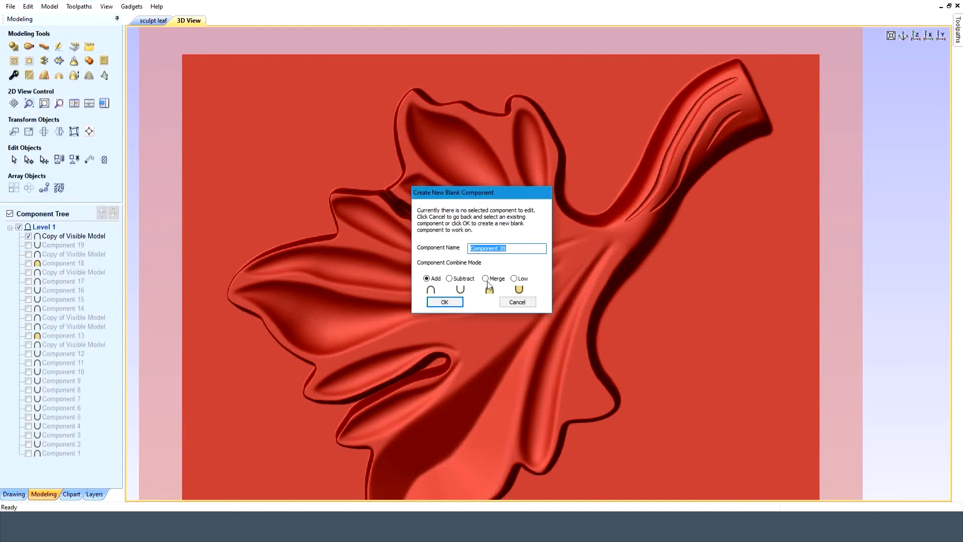
{"action": "left_click", "coordinate": [517, 303]}
Sculpt the new model copy, smoothing the stem grooves and the stem joint at diameter 99 and strength 63.
{"action": "left_click", "coordinate": [99, 237]}
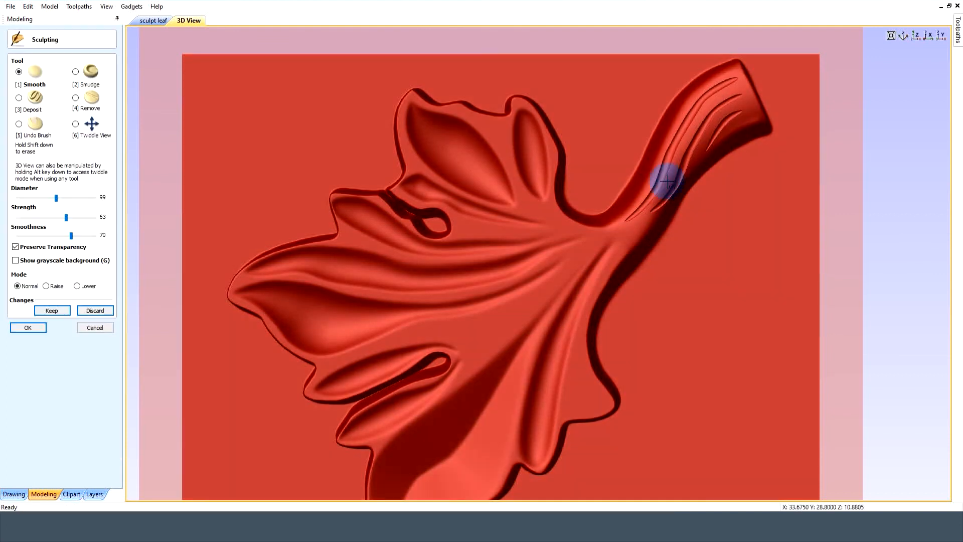
{"action": "mouse_move", "coordinate": [727, 102]}
{"action": "left_mouse_down"}
{"action": "mouse_move", "coordinate": [687, 167]}
{"action": "mouse_move", "coordinate": [720, 88]}
{"action": "mouse_move", "coordinate": [701, 97]}
{"action": "left_mouse_up"}
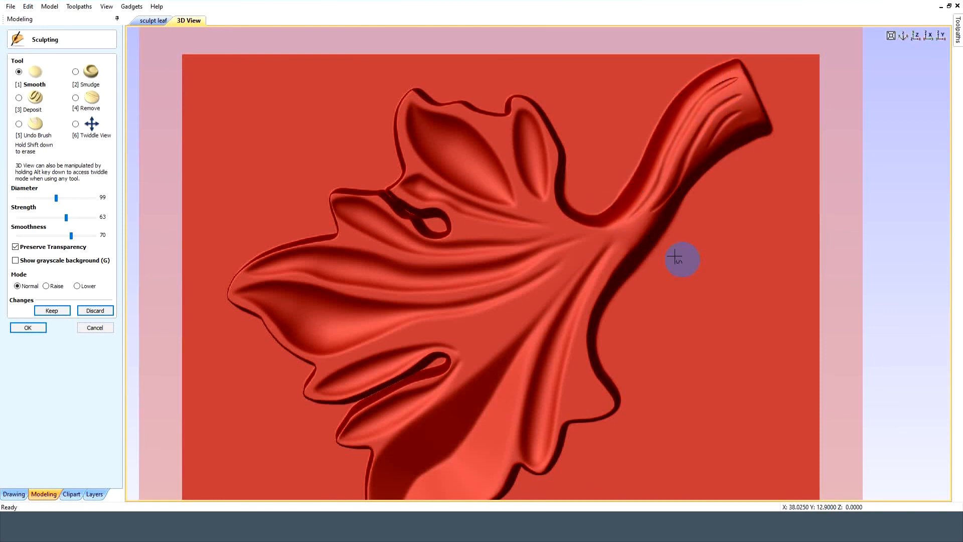
{"action": "mouse_move", "coordinate": [626, 240]}
{"action": "left_mouse_down"}
{"action": "mouse_move", "coordinate": [625, 217]}
{"action": "mouse_move", "coordinate": [557, 217]}
{"action": "mouse_move", "coordinate": [598, 218]}
{"action": "left_mouse_up"}
{"action": "left_click_drag", "start_coordinate": [629, 246], "coordinate": [625, 284]}
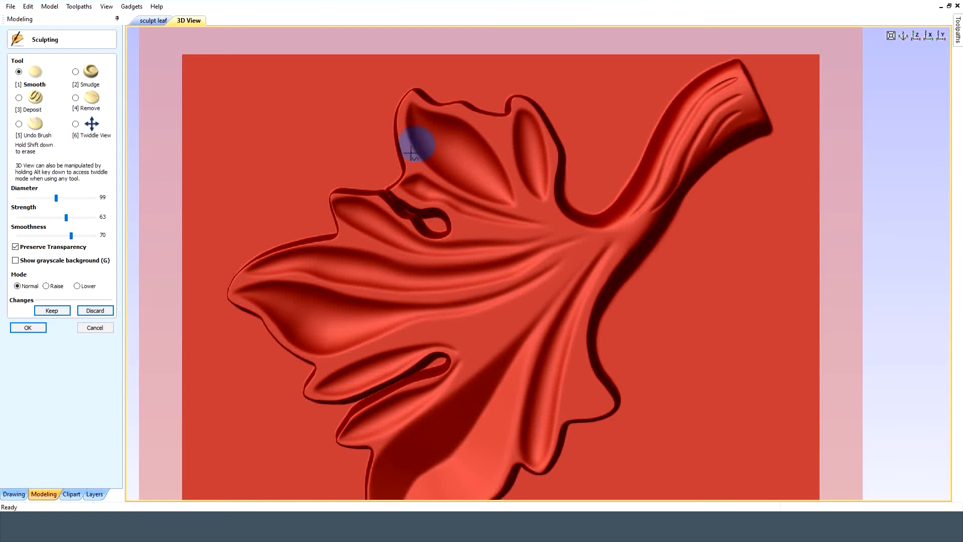
Smooth the leaf surface around the narrow notches between its lobes, keep the sculpting changes and finish sculpting.
{"action": "left_click_drag", "start_coordinate": [369, 387], "coordinate": [441, 362]}
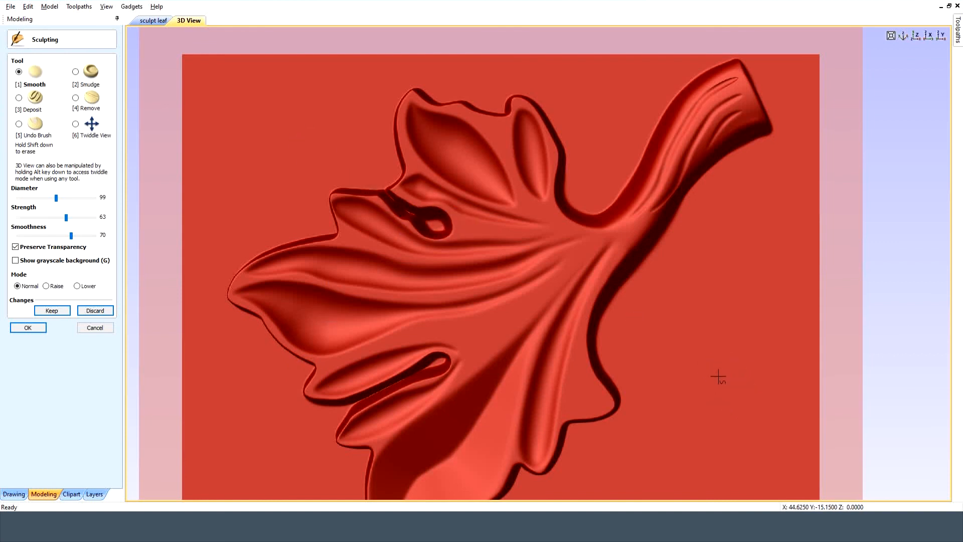
{"action": "left_click_drag", "start_coordinate": [718, 378], "coordinate": [766, 279], "text": "alt"}
{"action": "left_click_drag", "start_coordinate": [710, 306], "coordinate": [711, 338], "text": "alt"}
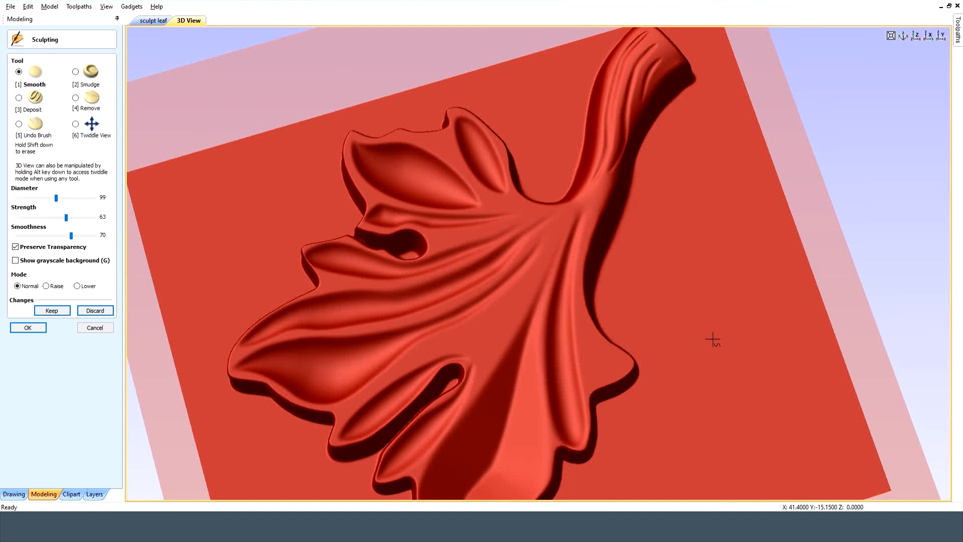
{"action": "left_click", "coordinate": [52, 310]}
{"action": "left_click", "coordinate": [28, 328]}
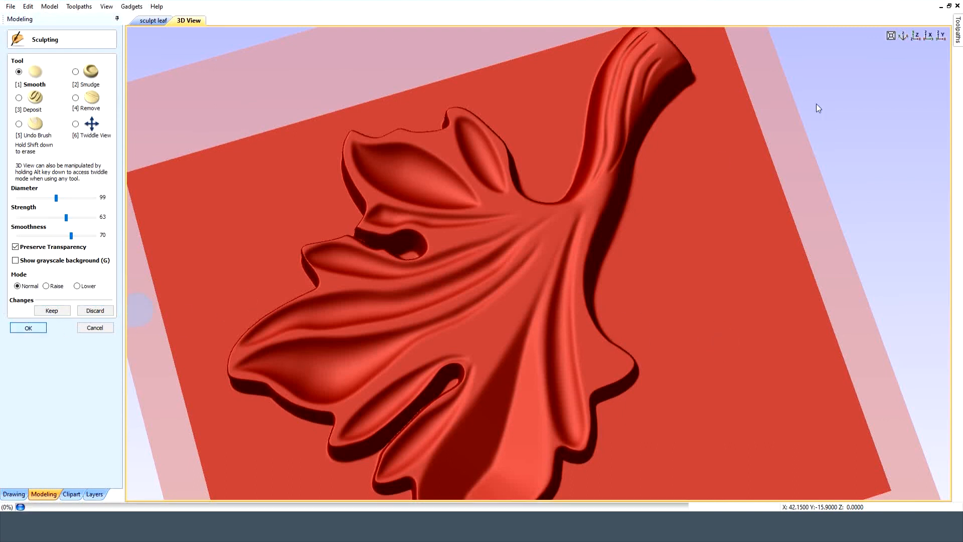
Hide the modeling plane in the 3D view and inspect the whole leaf from an angle.
{"action": "left_click", "coordinate": [904, 36]}
{"action": "left_click", "coordinate": [892, 35]}
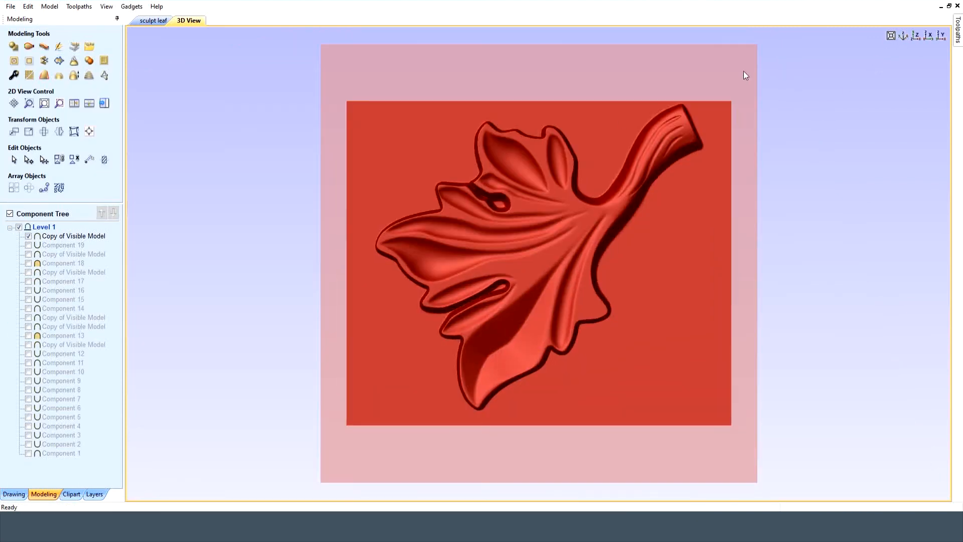
{"action": "left_click", "coordinate": [106, 6]}
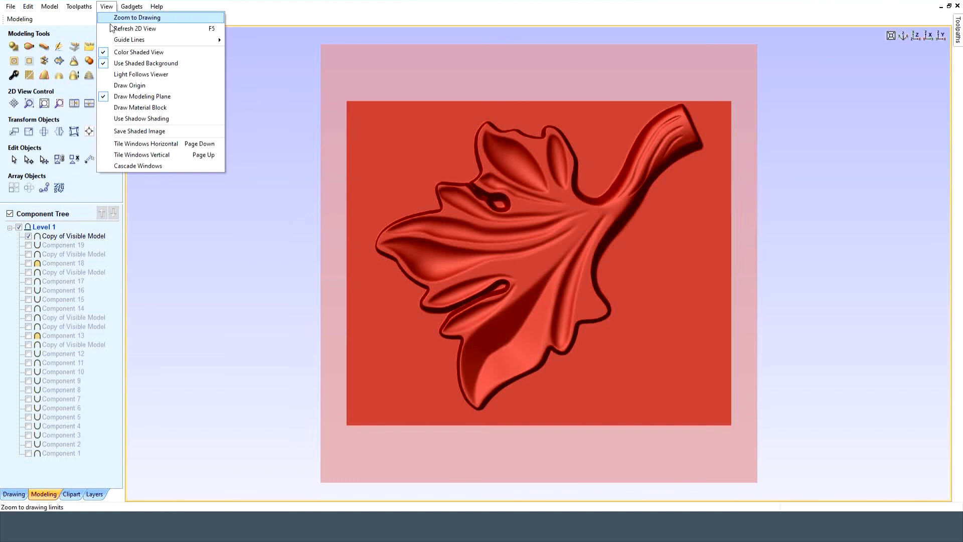
{"action": "left_click", "coordinate": [104, 99]}
{"action": "mouse_move", "coordinate": [531, 288]}
{"action": "left_mouse_down"}
{"action": "mouse_move", "coordinate": [540, 354]}
{"action": "mouse_move", "coordinate": [634, 223]}
{"action": "mouse_move", "coordinate": [615, 261]}
{"action": "mouse_move", "coordinate": [640, 292]}
{"action": "left_mouse_up"}
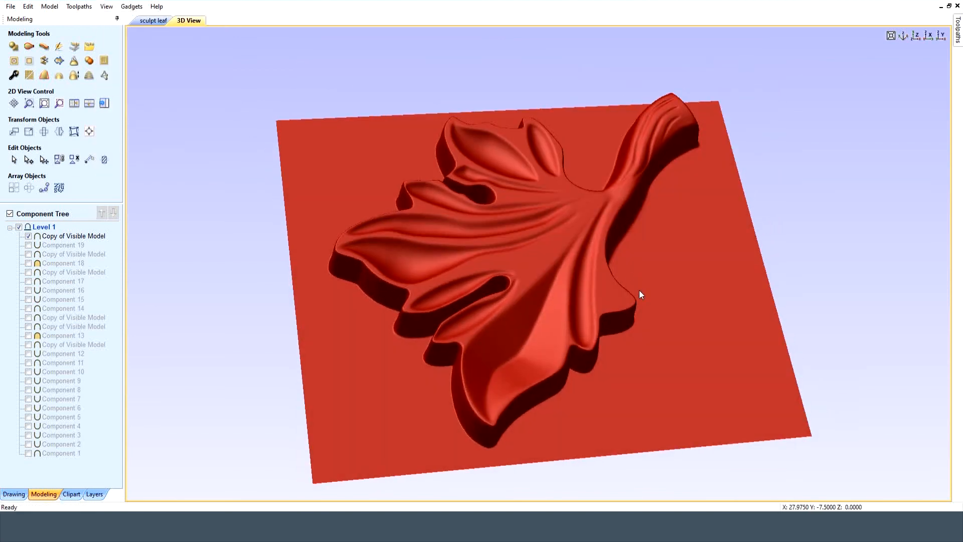